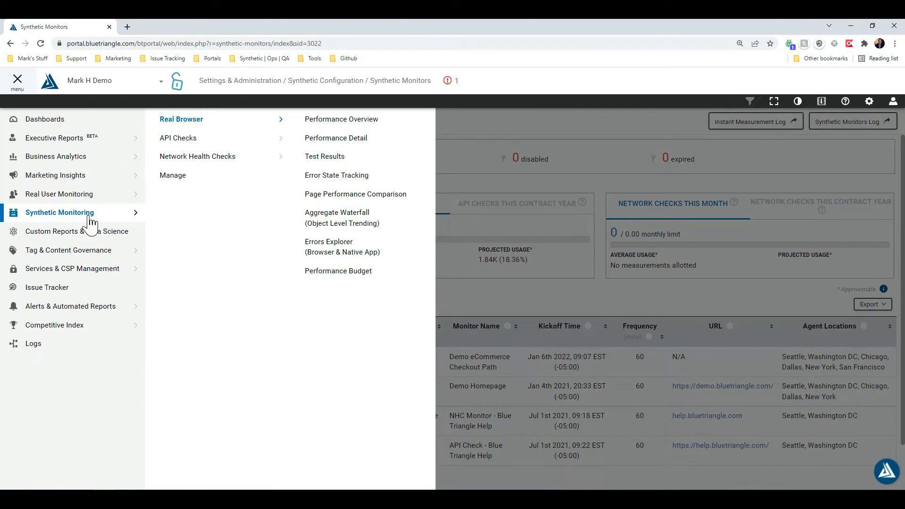
Open the Synthetic Monitors management page from the Synthetic Monitoring area's administration options.
left_click(87, 213)
left_click(86, 214)
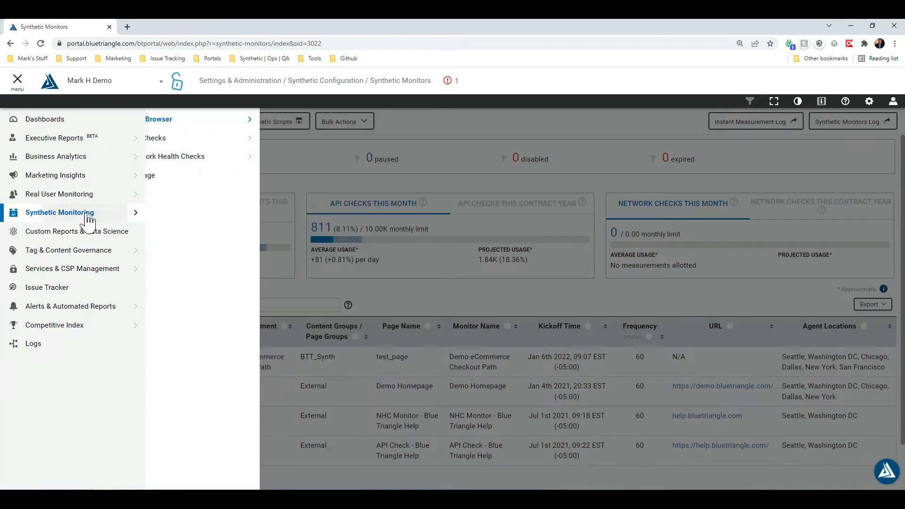
left_click(177, 179)
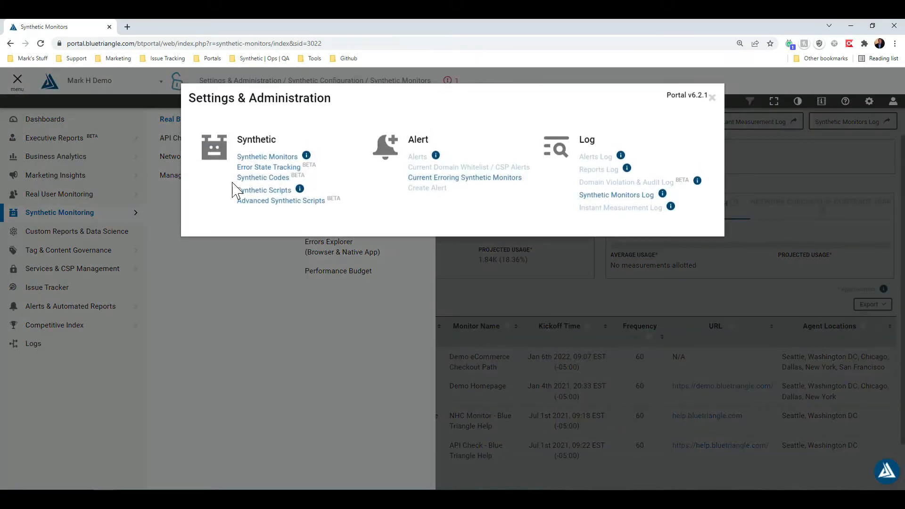
left_click(287, 162)
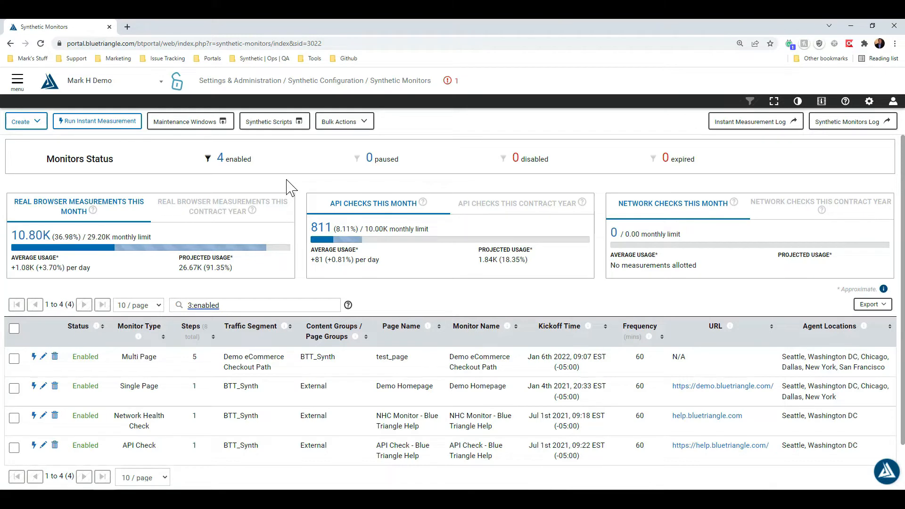
Create a new Single Page Real Browser Monitor and name it "Blue Triangle Website".
left_click(43, 126)
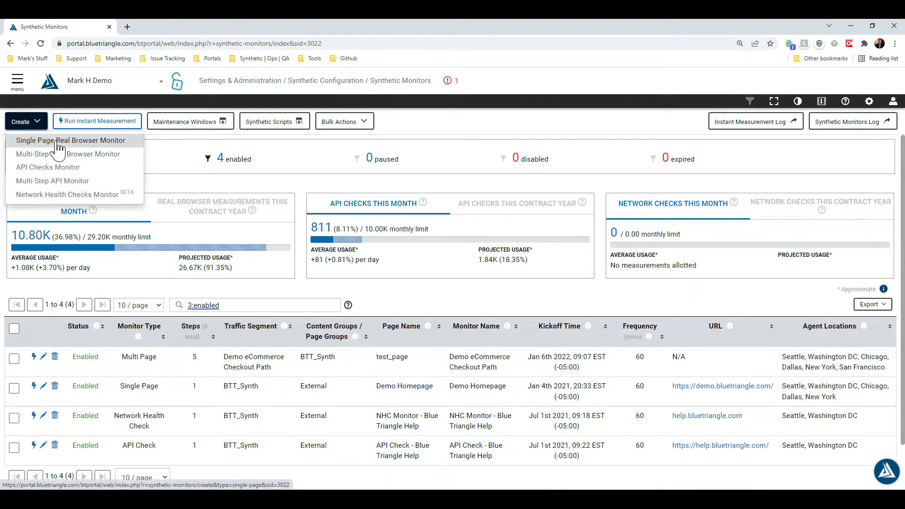
left_click(58, 141)
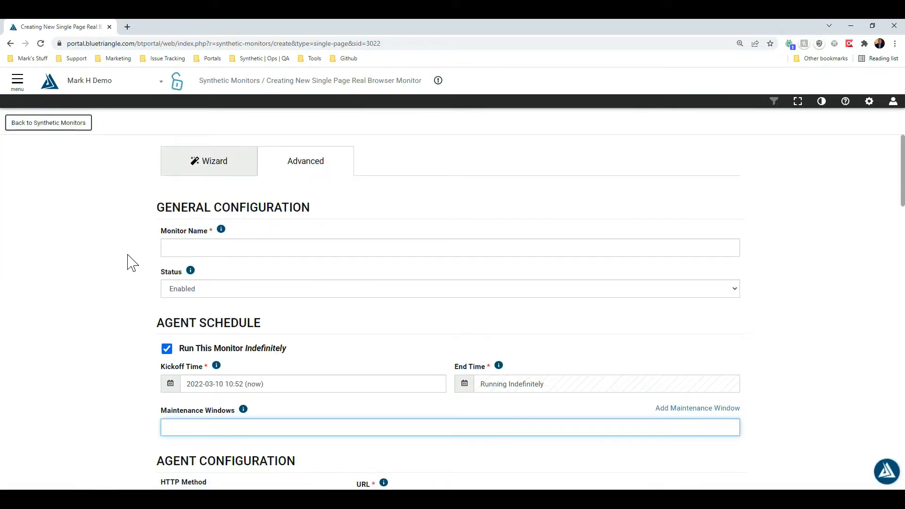
left_click(249, 248)
type("Blue Triangle Website")
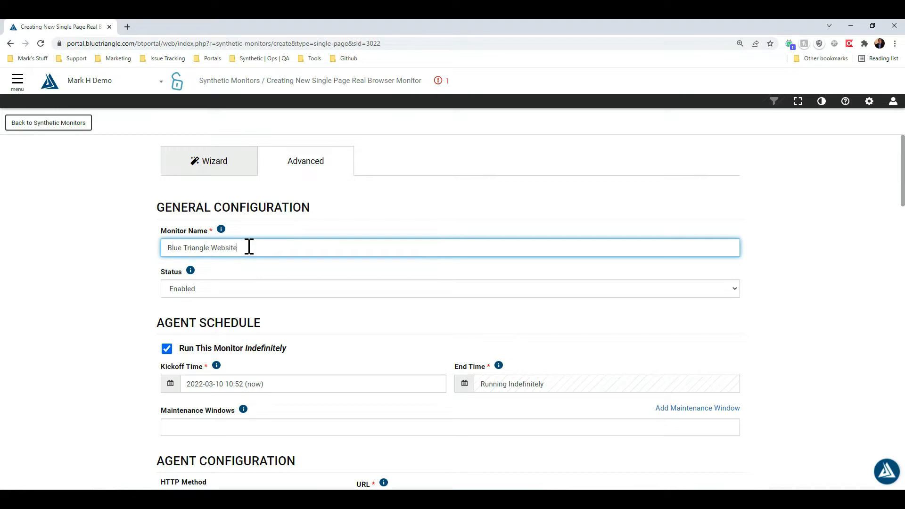
Load bluetriangle.com in a new browser tab and copy its address.
left_click(127, 26)
type("bl")
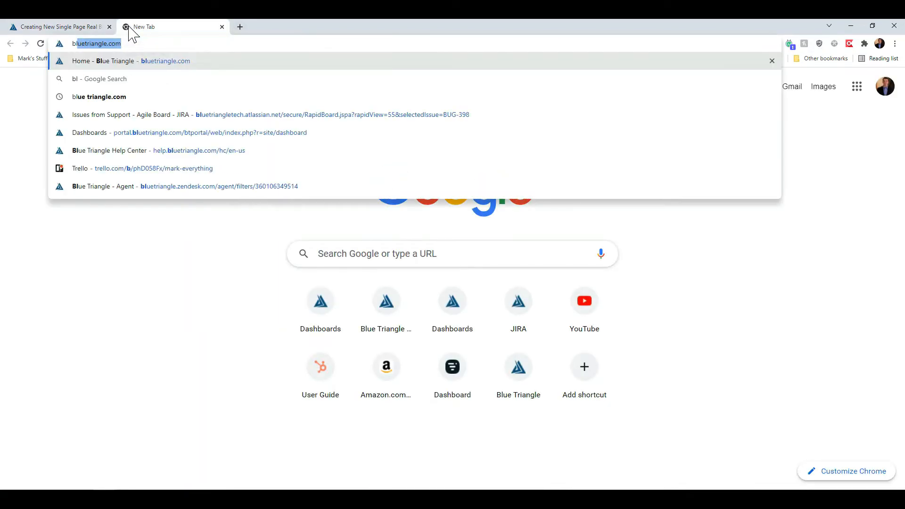
type("uetriangle.c")
key("Return")
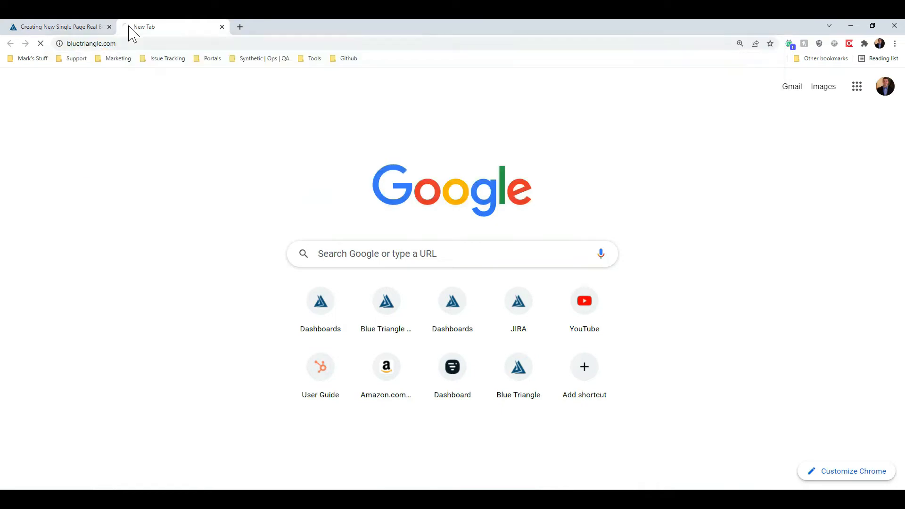
left_click(170, 44)
key("ctrl+c")
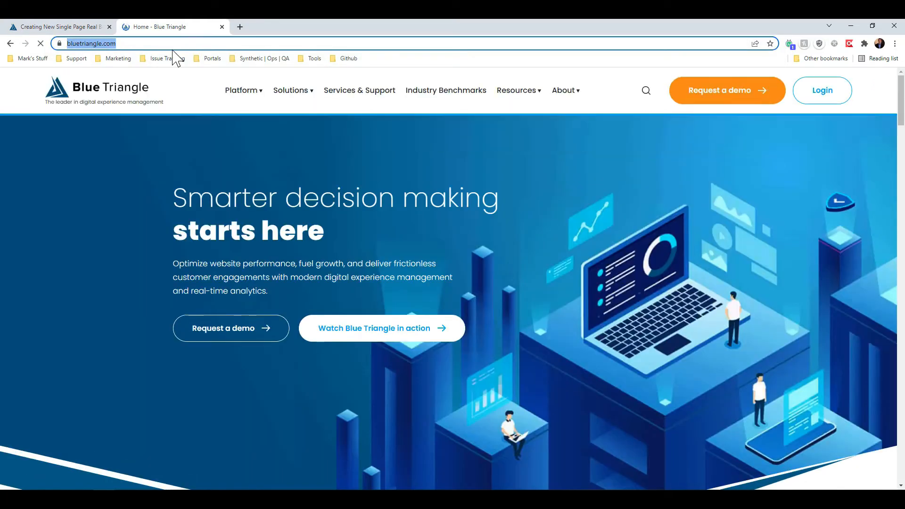
left_click(69, 27)
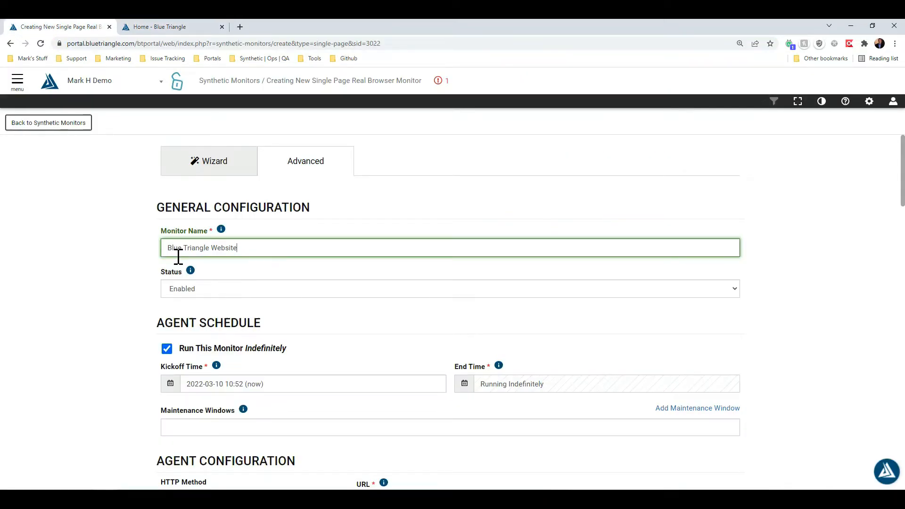
scroll(145, 302, "down", 2)
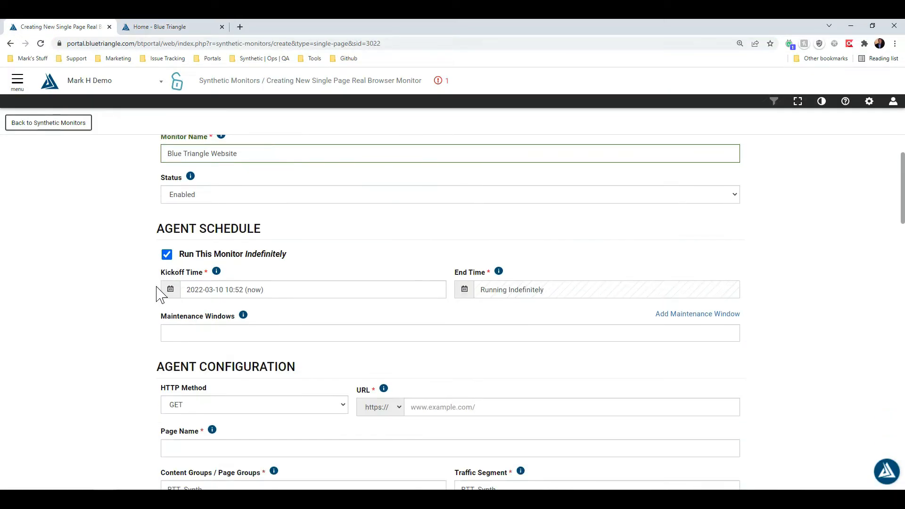
scroll(141, 302, "down", 2)
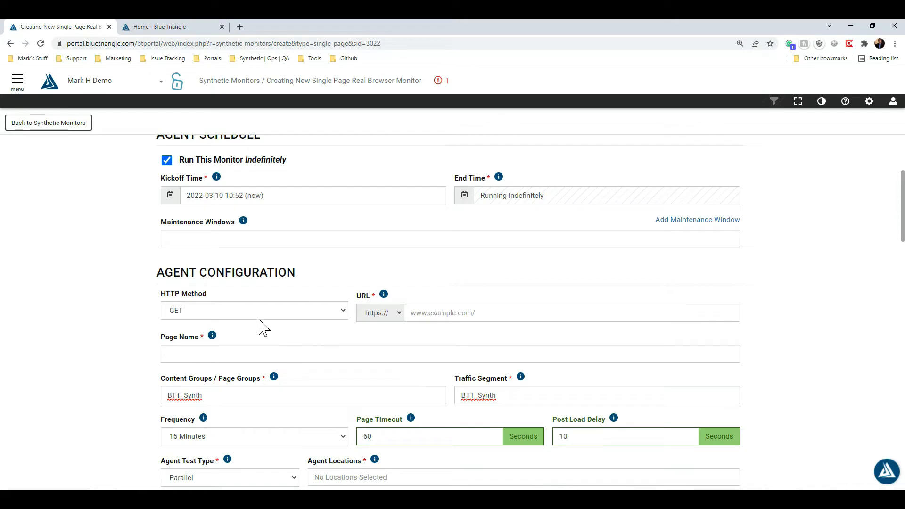
left_click(446, 313)
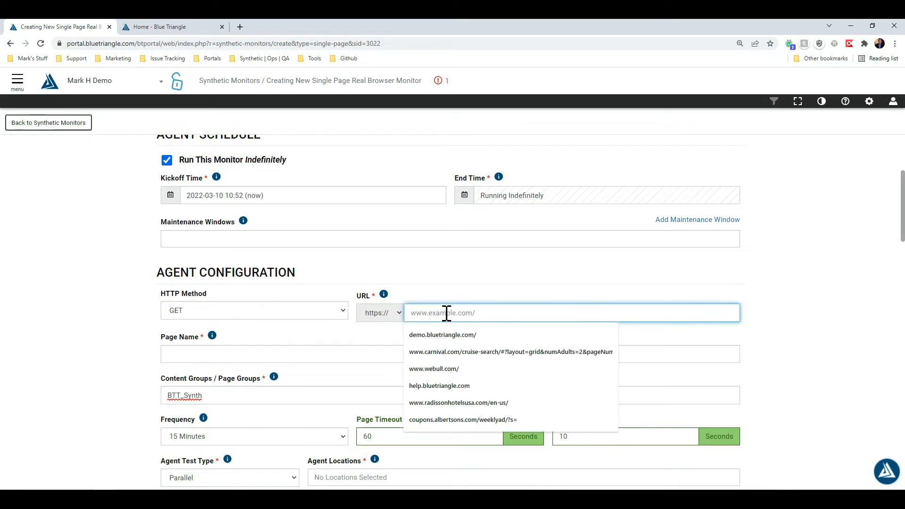
key("ctrl+v")
left_click_drag(434, 313, 359, 321)
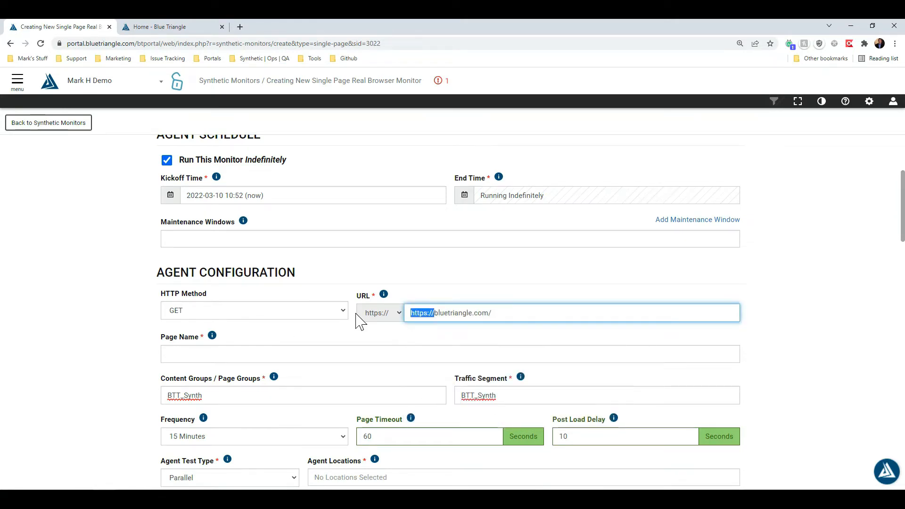
key("BackSpace")
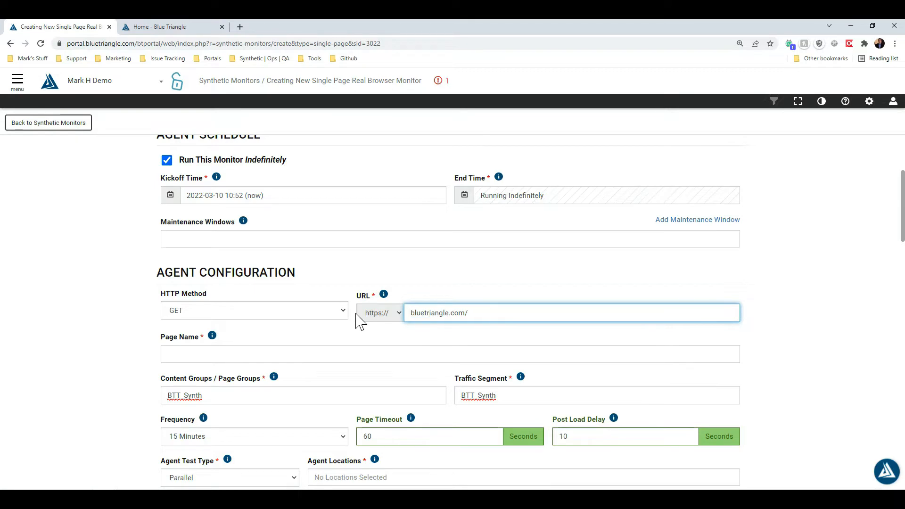
Set the monitor's page name to "Blue Triangle Website".
left_click(234, 353)
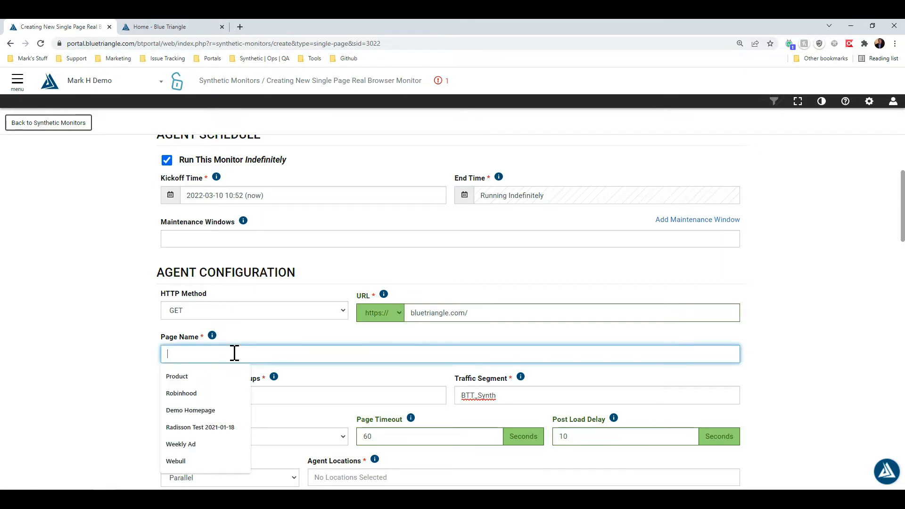
type("Blue Triangle ")
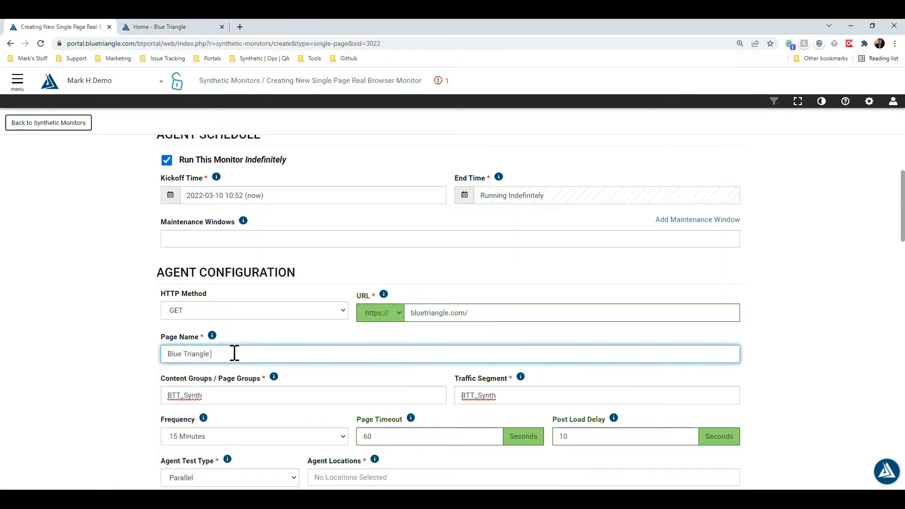
type("Website")
Add Seattle, Washington DC, Chicago, Dallas and New York as the monitor's agent locations.
scroll(264, 347, "up", 3)
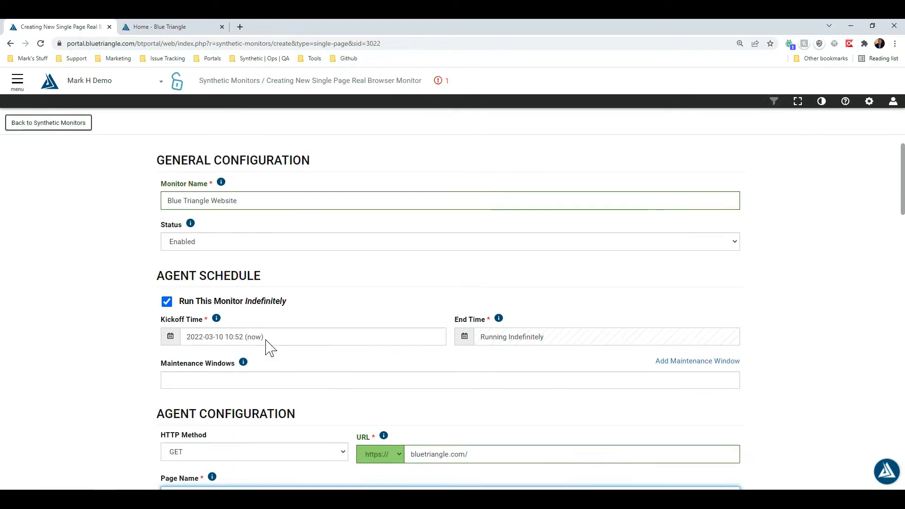
scroll(266, 346, "down", 4)
scroll(267, 340, "down", 2)
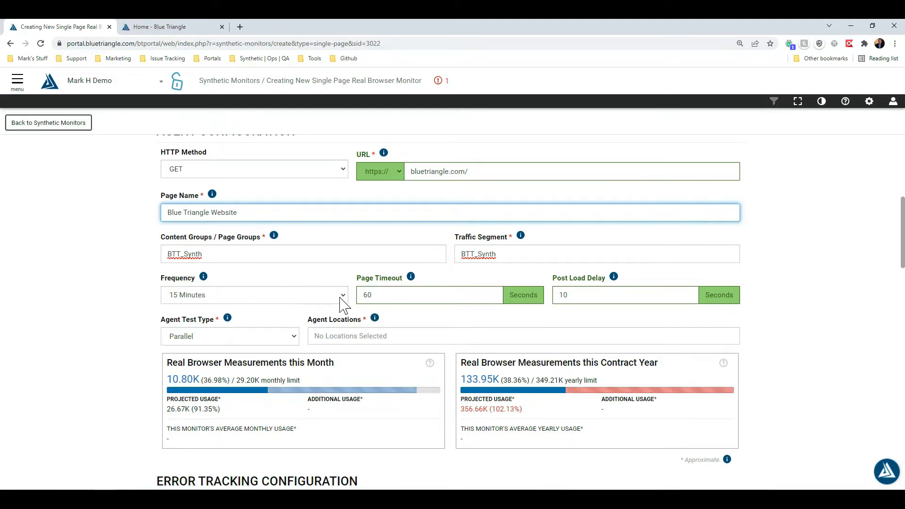
left_click(380, 336)
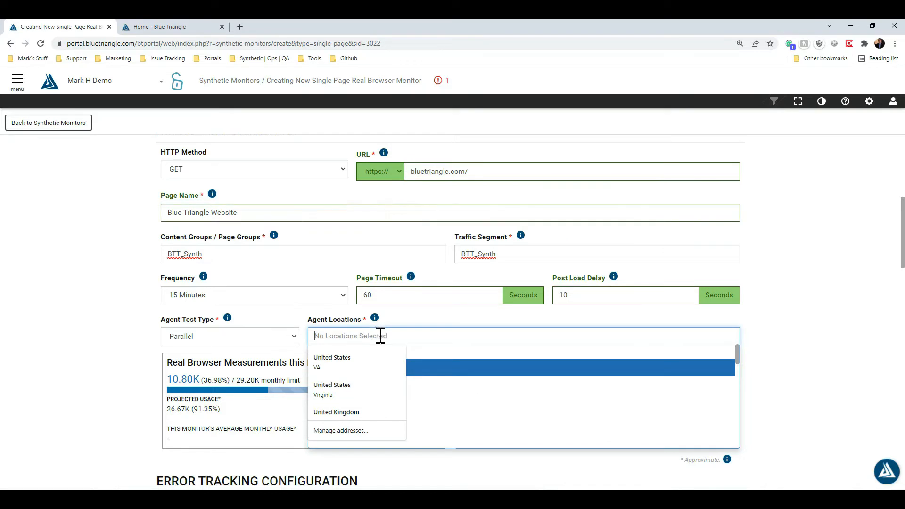
left_click(490, 376)
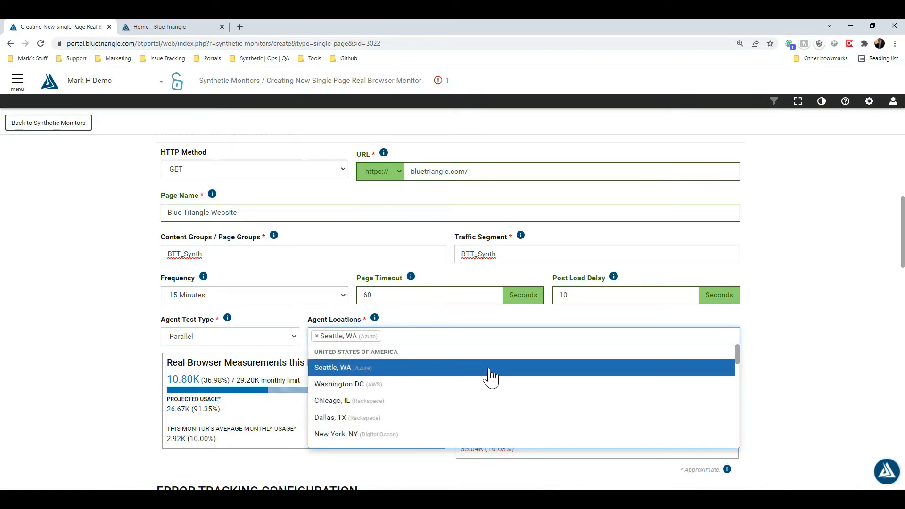
left_click(486, 391)
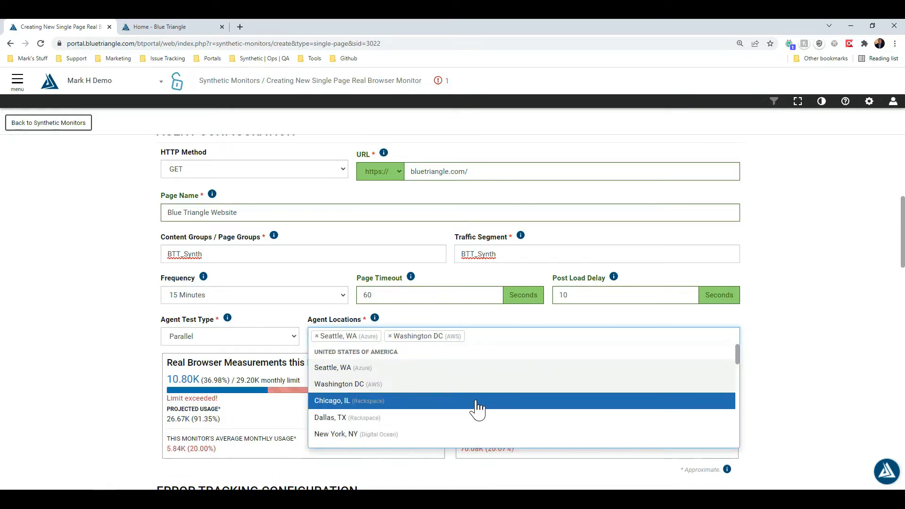
left_click(476, 406)
left_click(464, 424)
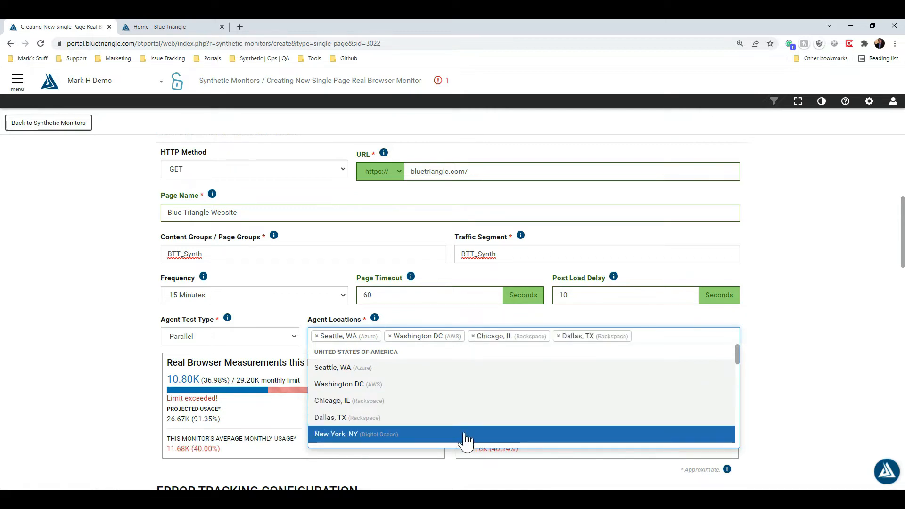
left_click(462, 439)
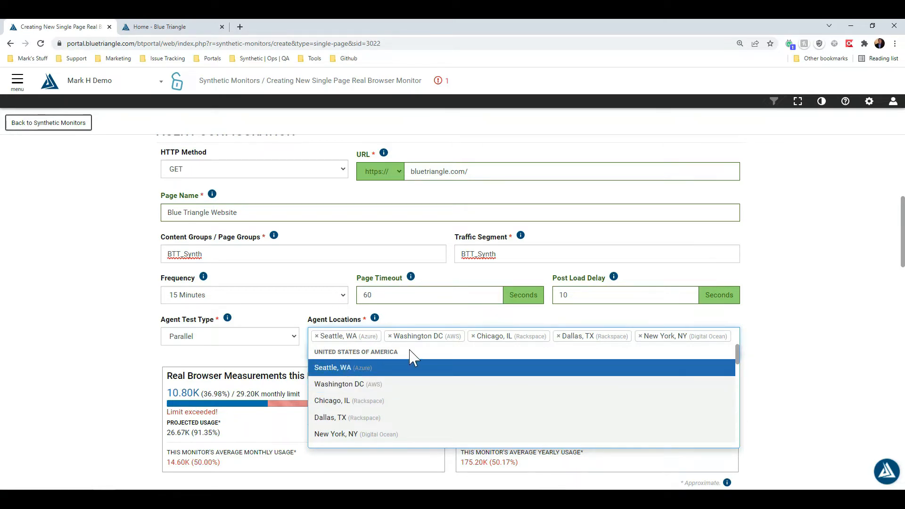
Remove Dallas and New York from the monitor's agent locations.
left_click(559, 336)
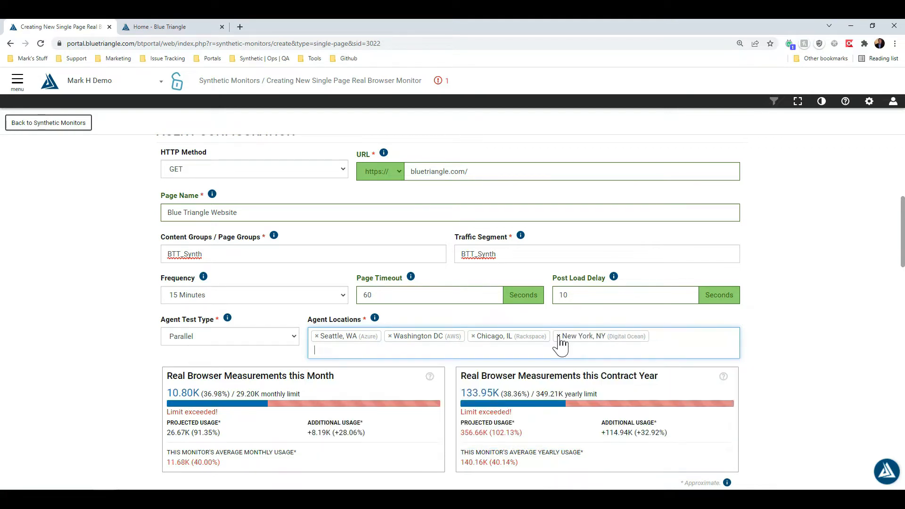
left_click(558, 336)
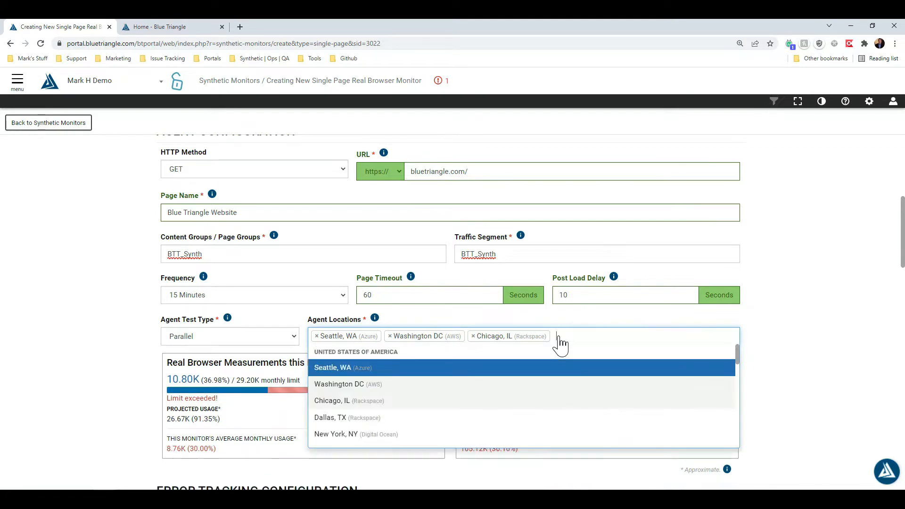
left_click(151, 322)
Set Timing Window Rolling to 30 Minutes in the error tracking configuration.
scroll(143, 329, "down", 1)
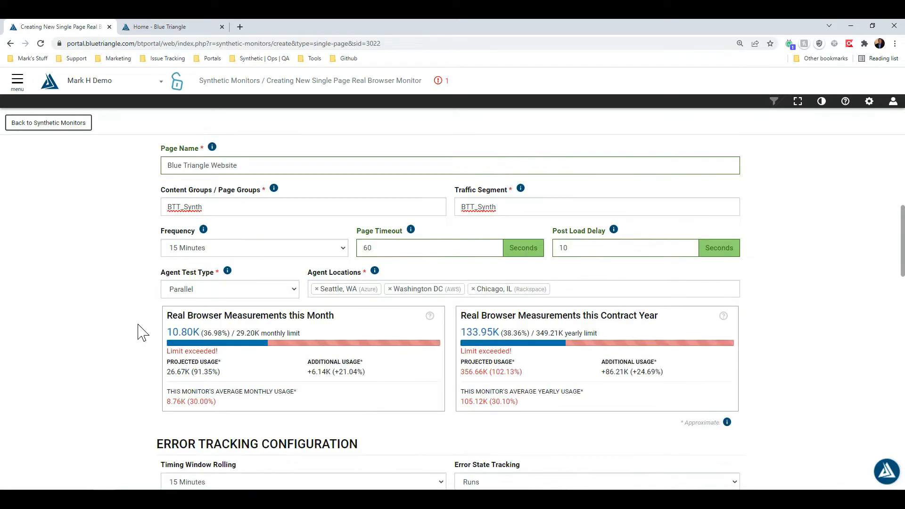
scroll(153, 335, "down", 3)
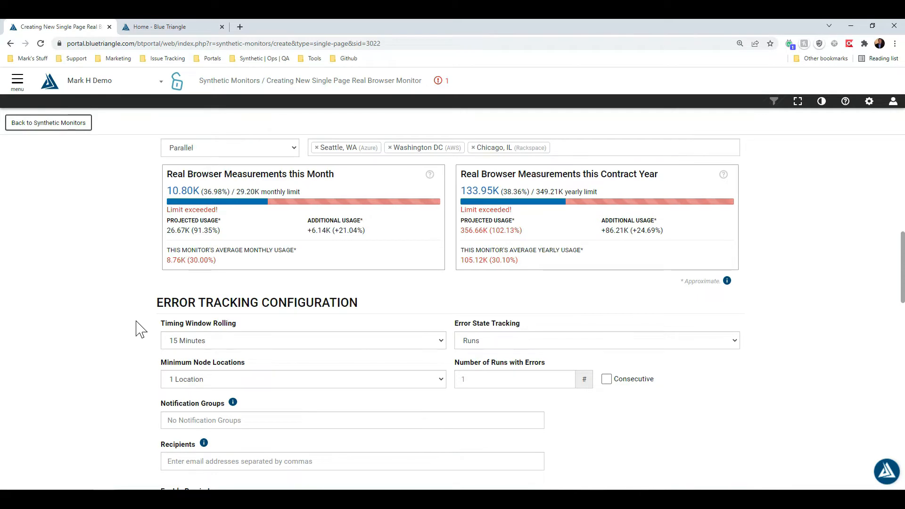
scroll(136, 321, "down", 4)
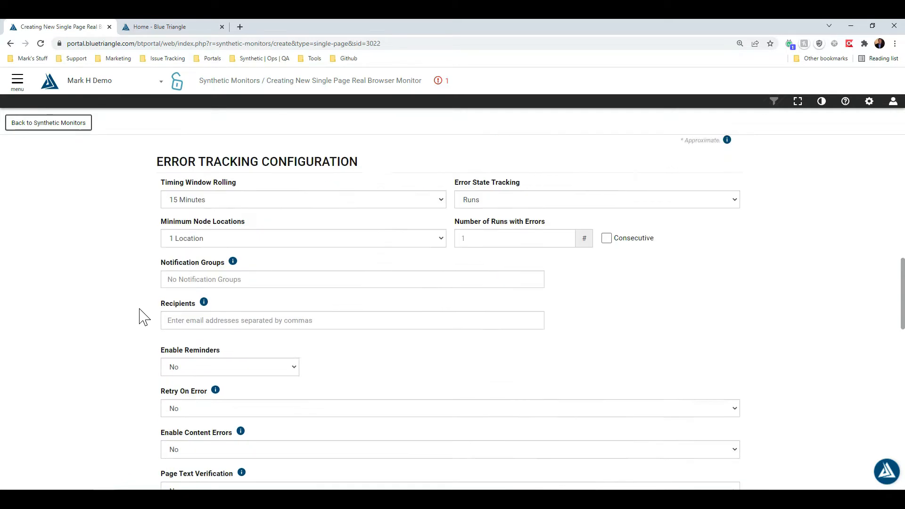
scroll(139, 313, "up", 2)
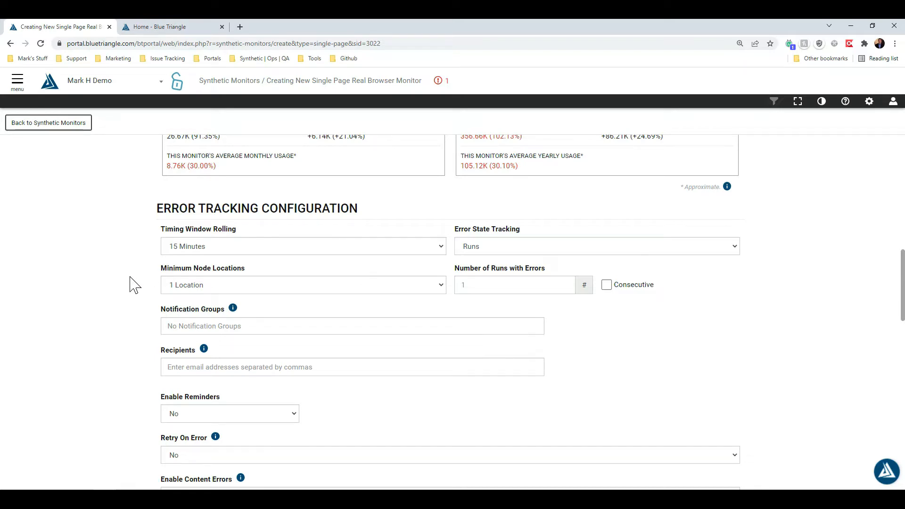
scroll(134, 286, "up", 3)
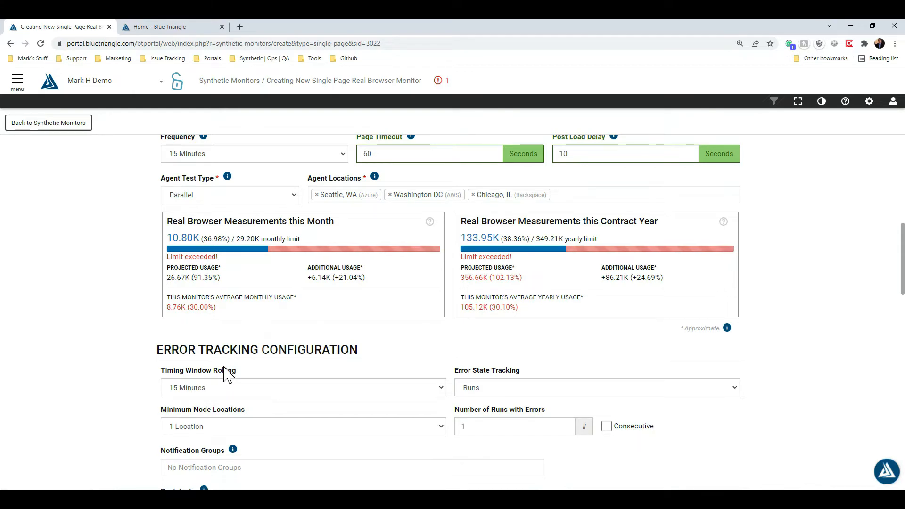
left_click(300, 394)
left_click(293, 415)
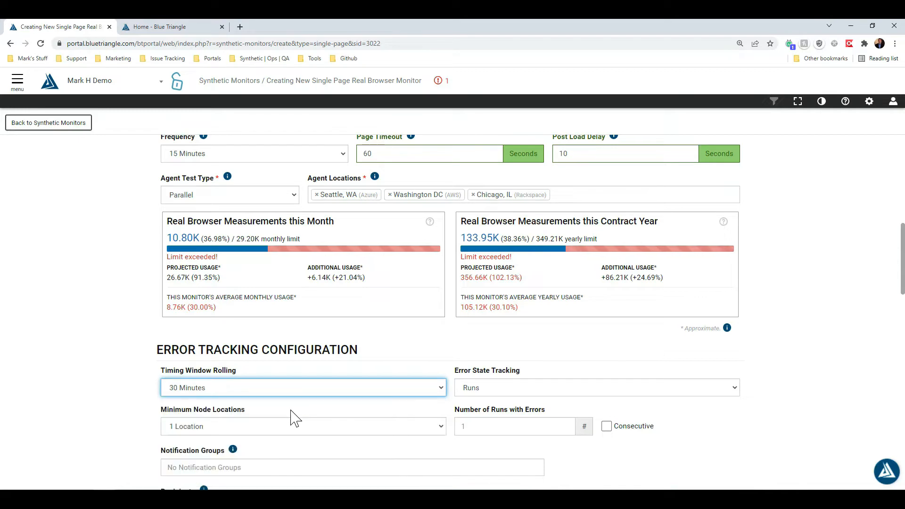
left_click(147, 382)
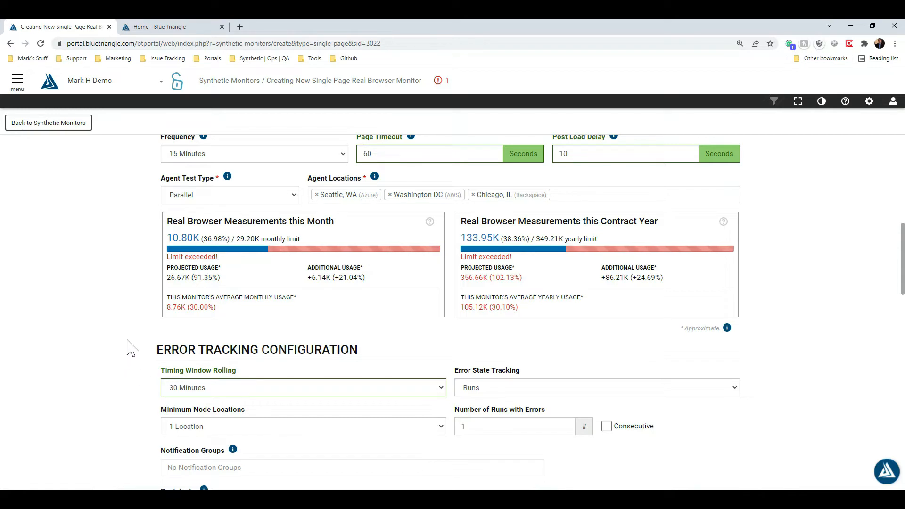
Try a Minimum Node Locations setting of 2 Locations in the error tracking configuration and set it back to 1 Location.
scroll(137, 351, "down", 2)
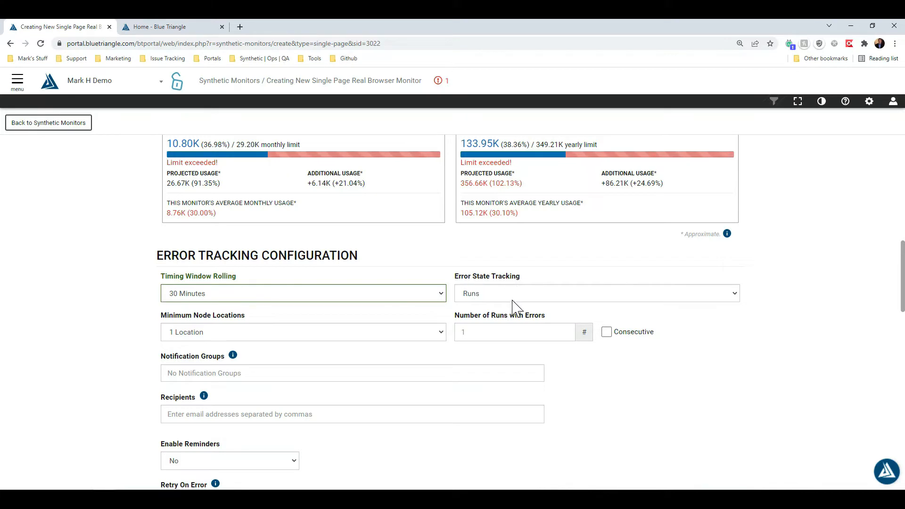
left_click(536, 297)
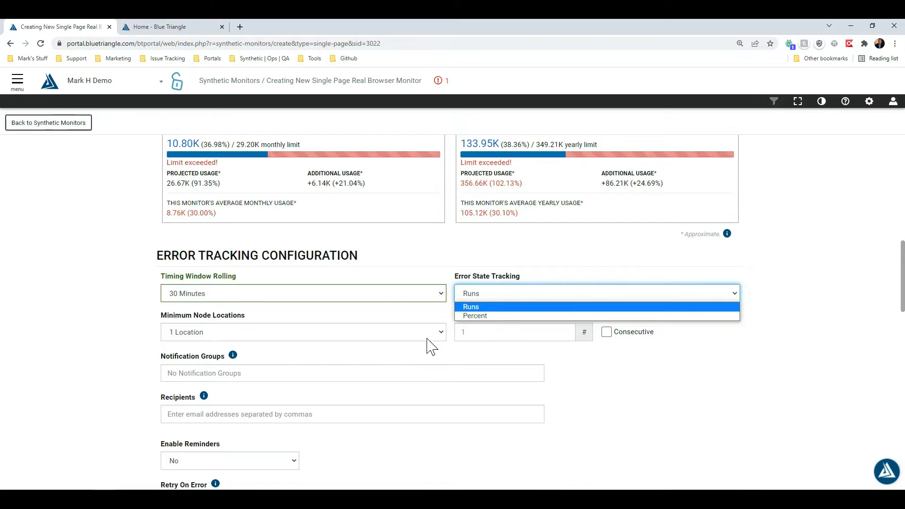
left_click(149, 332)
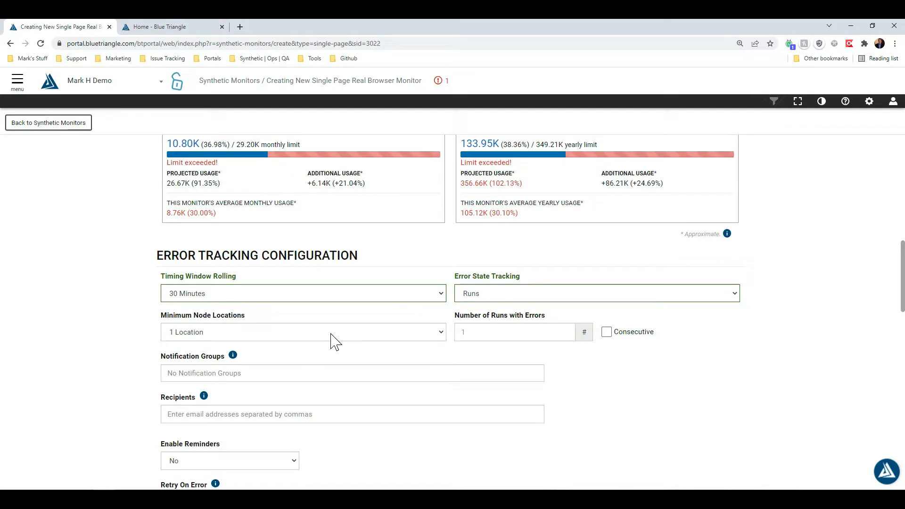
left_click(293, 337)
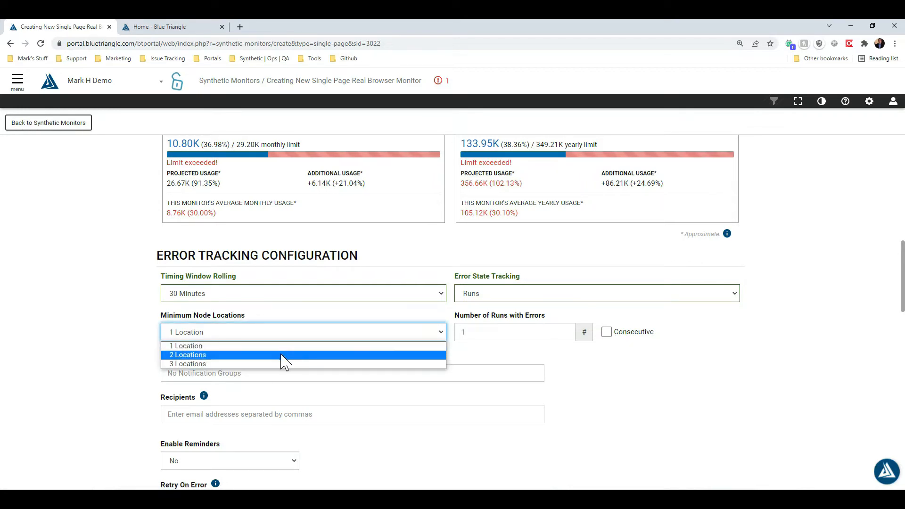
left_click(284, 356)
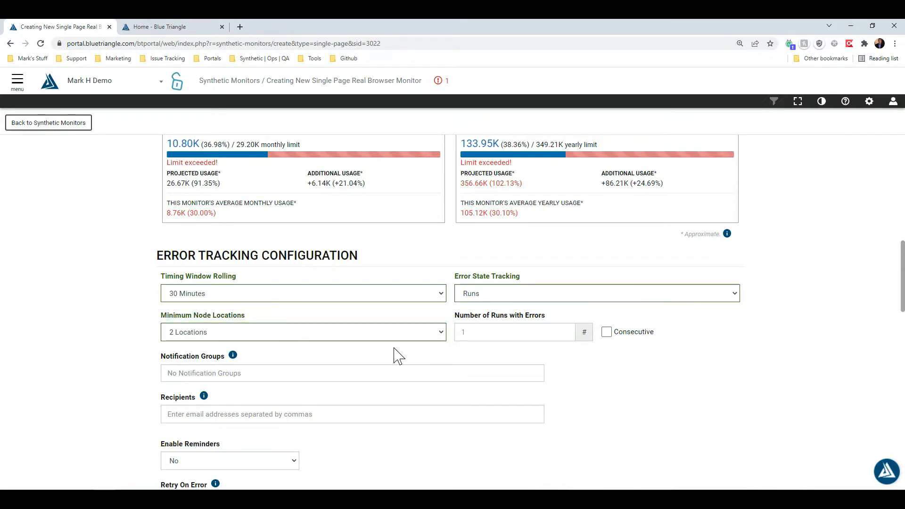
left_click(417, 338)
left_click(320, 348)
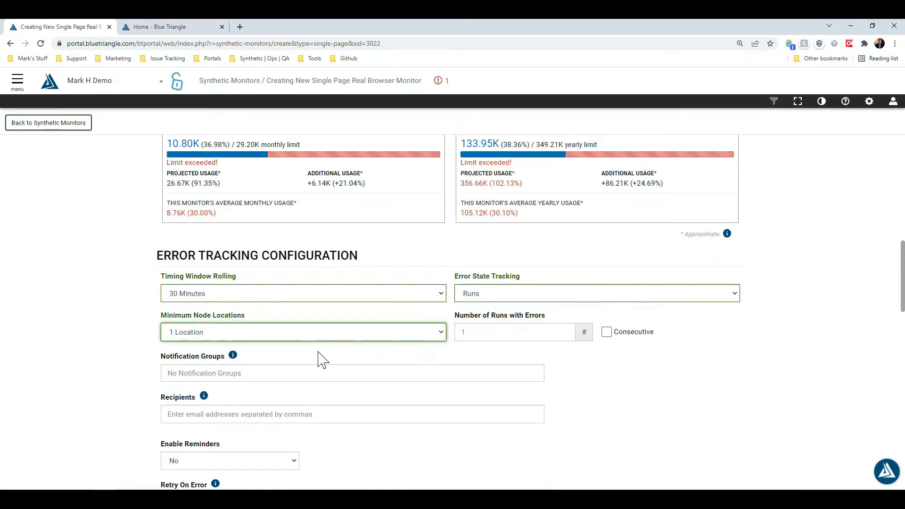
Set the Number of Runs with Errors to 1, leaving the Consecutive option off.
left_click(477, 333)
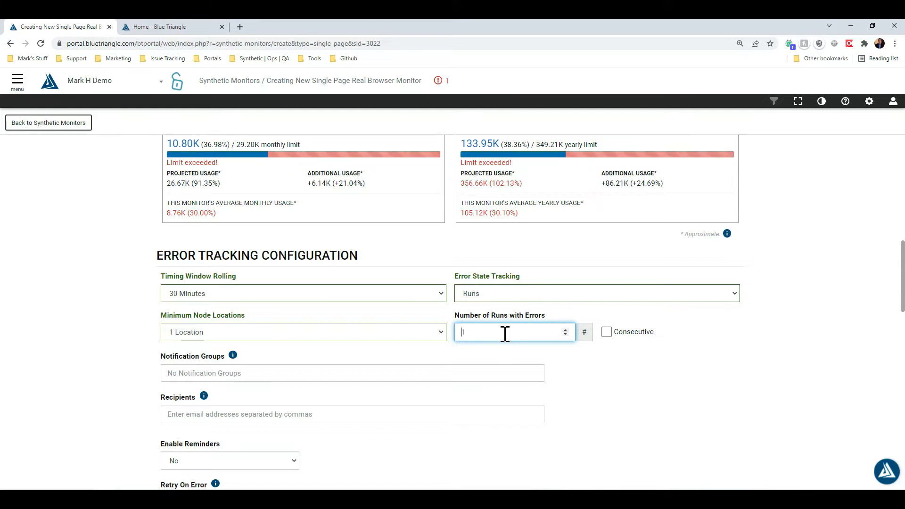
left_click(607, 333)
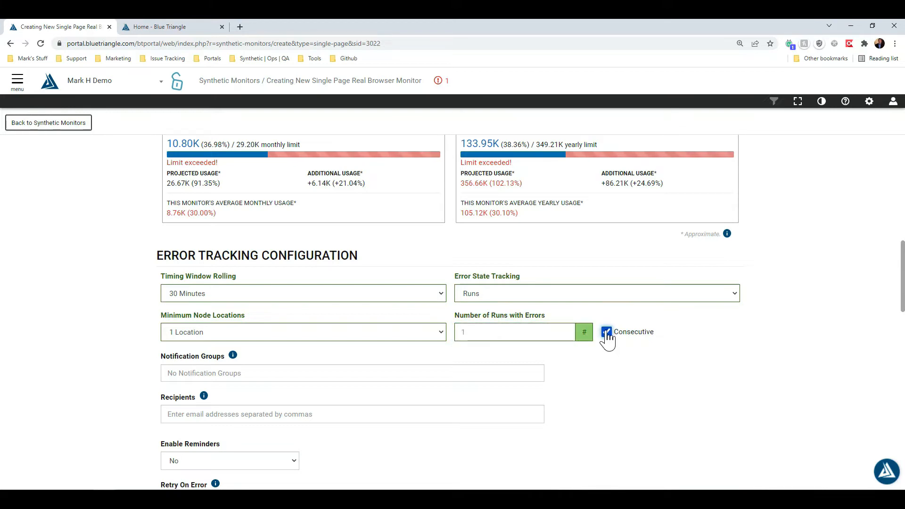
left_click(607, 332)
left_click(488, 329)
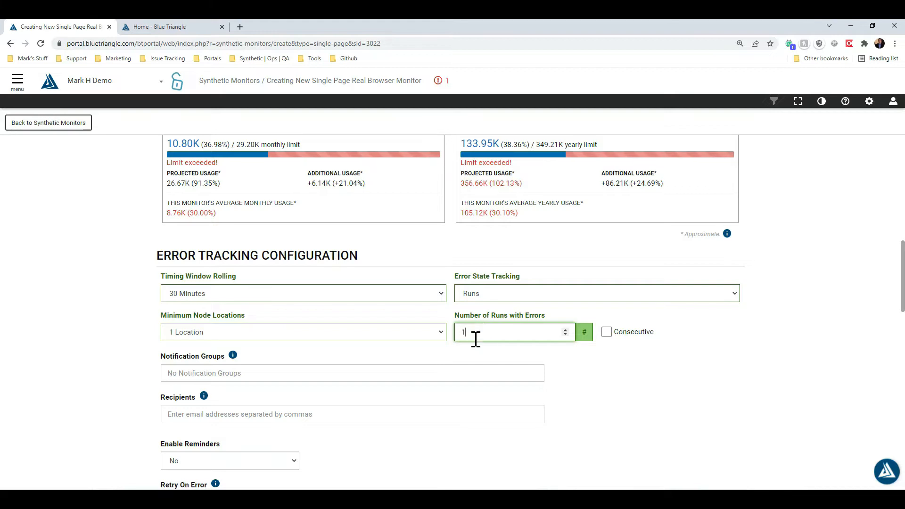
scroll(136, 335, "down", 2)
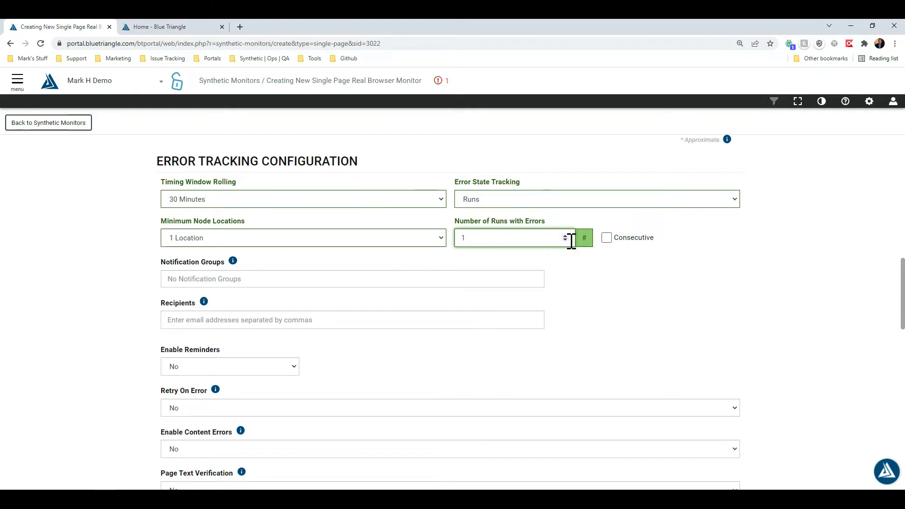
left_click(287, 242)
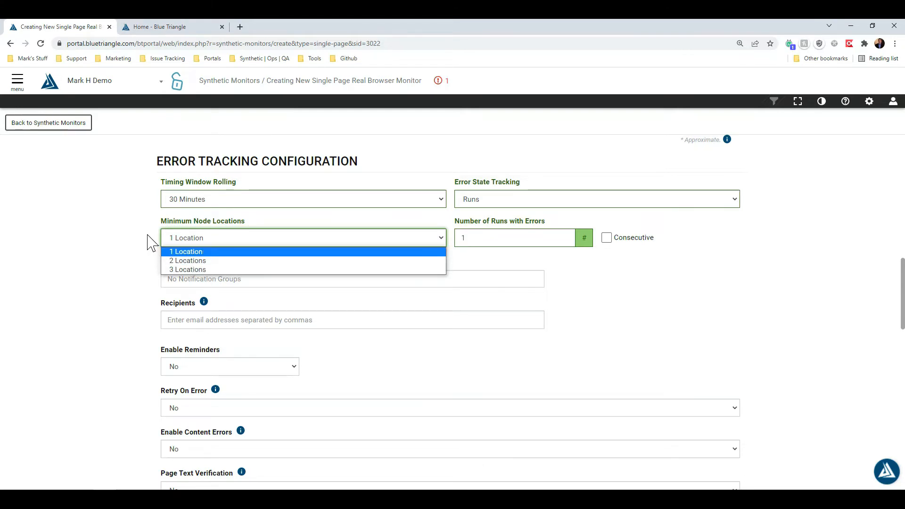
left_click(151, 242)
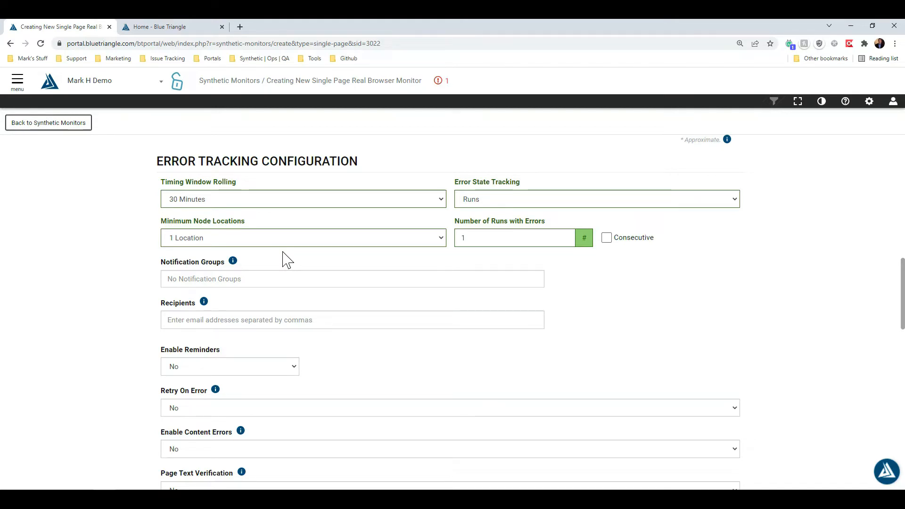
Enter the recipient's e-mail address for the monitor's error alerts and leave the notification groups empty.
left_click(218, 319)
left_click(228, 345)
left_click(244, 278)
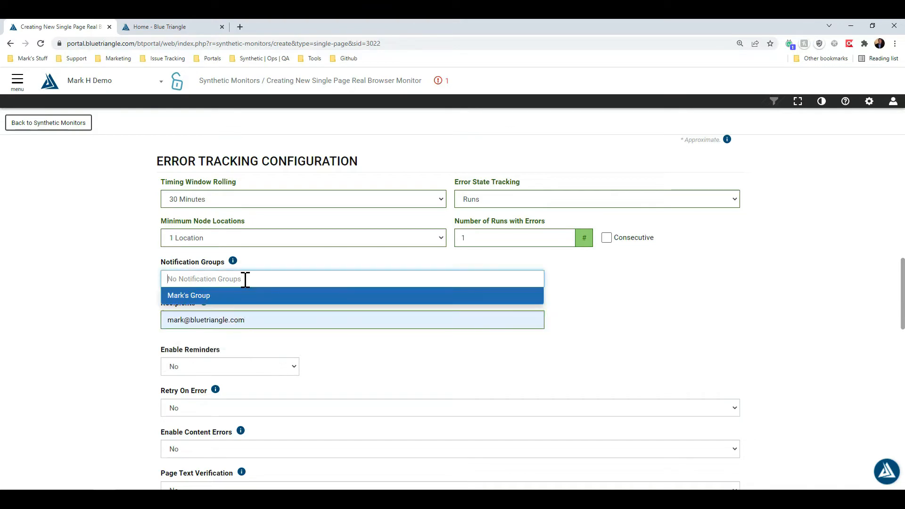
left_click(141, 292)
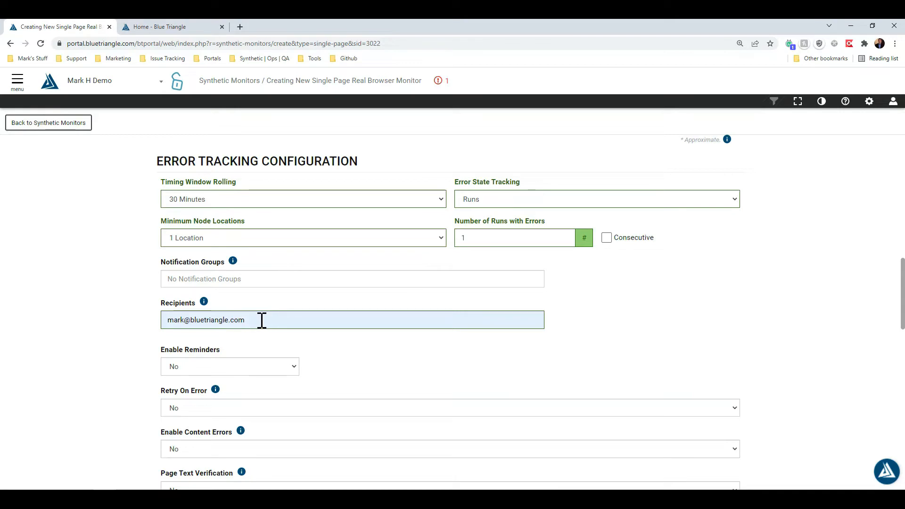
Try enabling reminders for the error alerts, check the reminder intervals, and set reminders back to No.
scroll(139, 313, "down", 2)
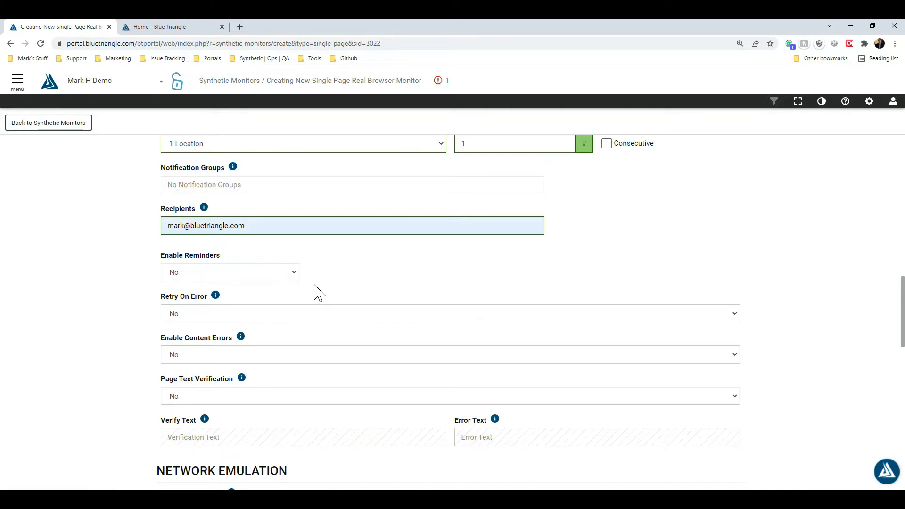
left_click(284, 279)
left_click(278, 294)
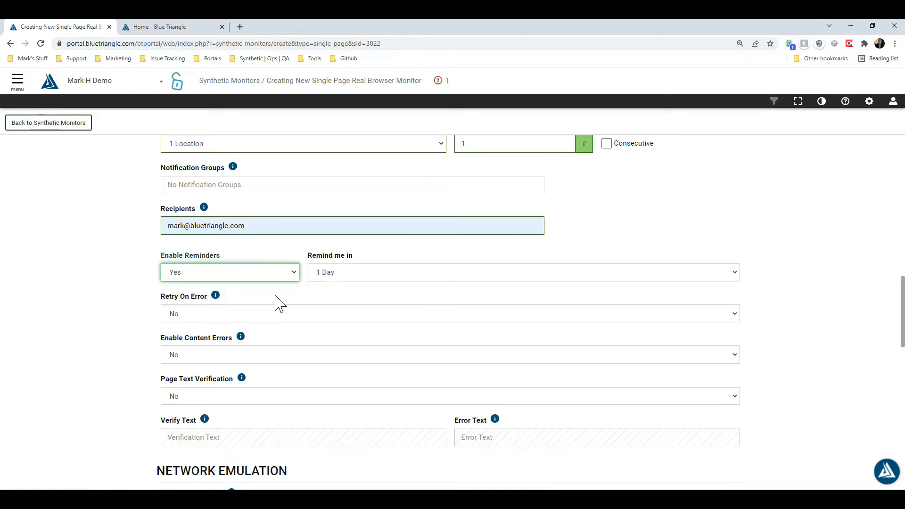
left_click(360, 278)
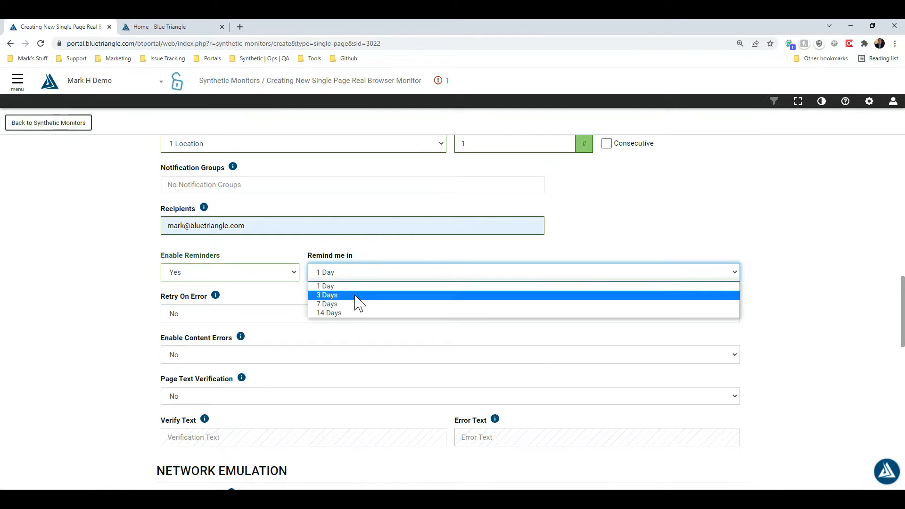
left_click(289, 283)
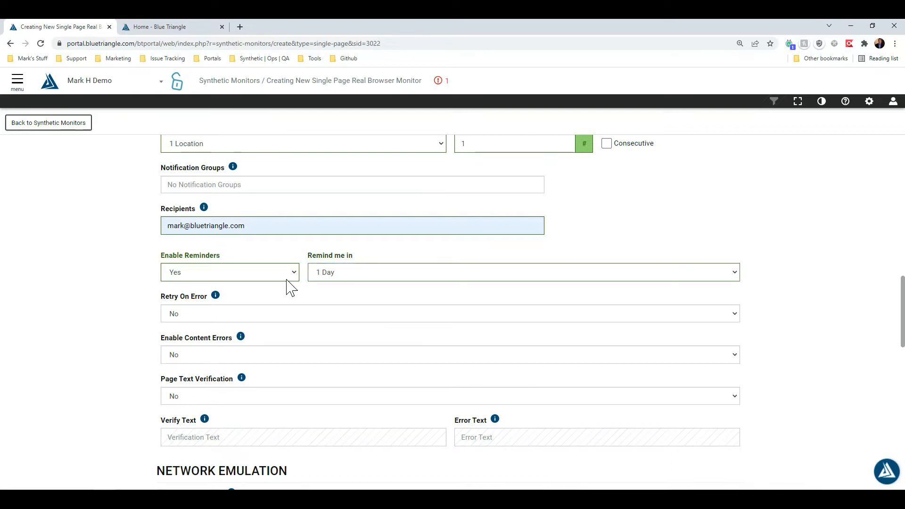
left_click(291, 277)
left_click(272, 287)
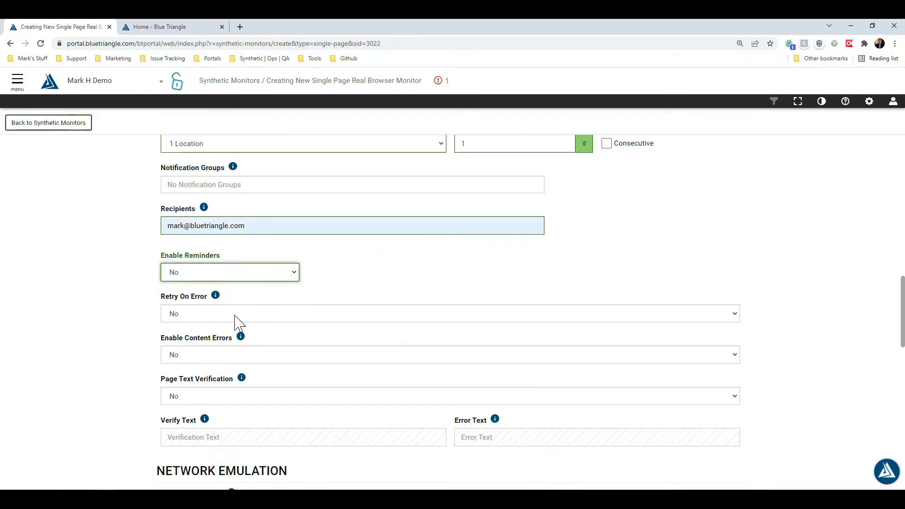
Set Retry On Error to Yes and read the explanation of that option.
left_click(234, 316)
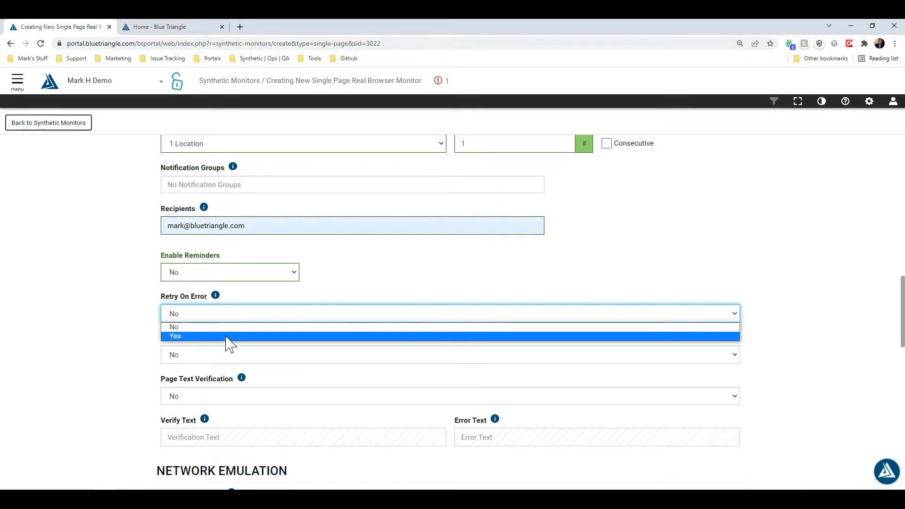
left_click(223, 336)
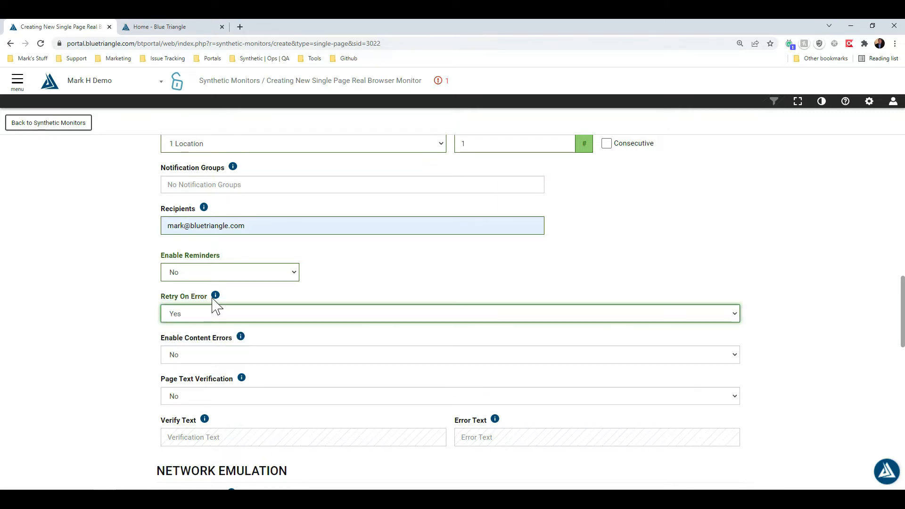
mouse_move(216, 298)
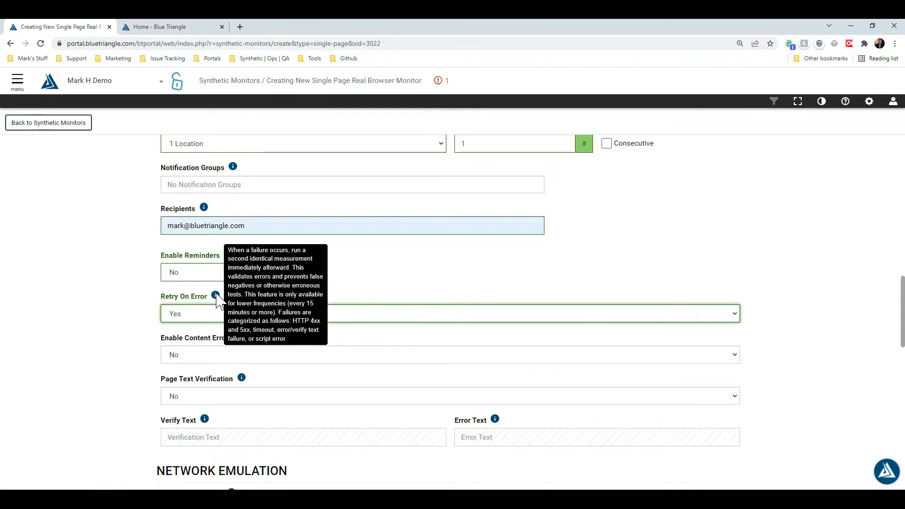
left_click(143, 321)
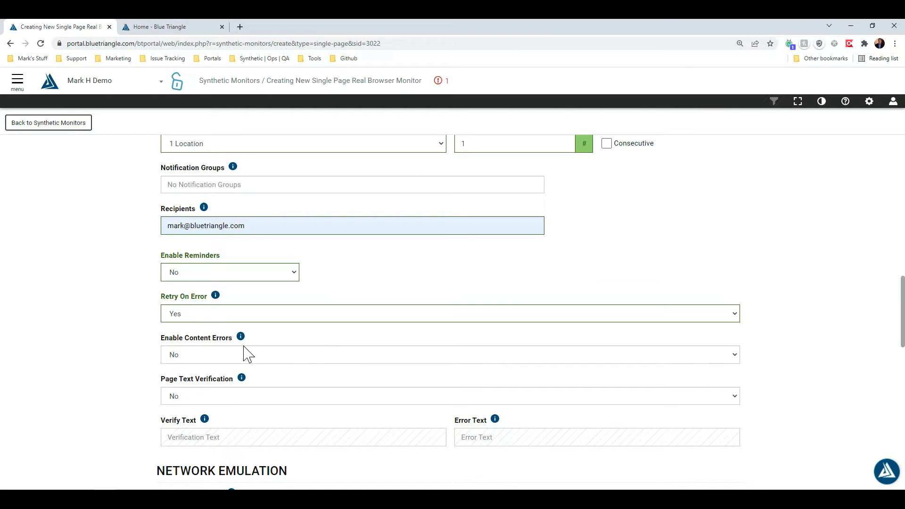
Set Page Text Verification to Yes in the error tracking configuration.
scroll(297, 349, "down", 1)
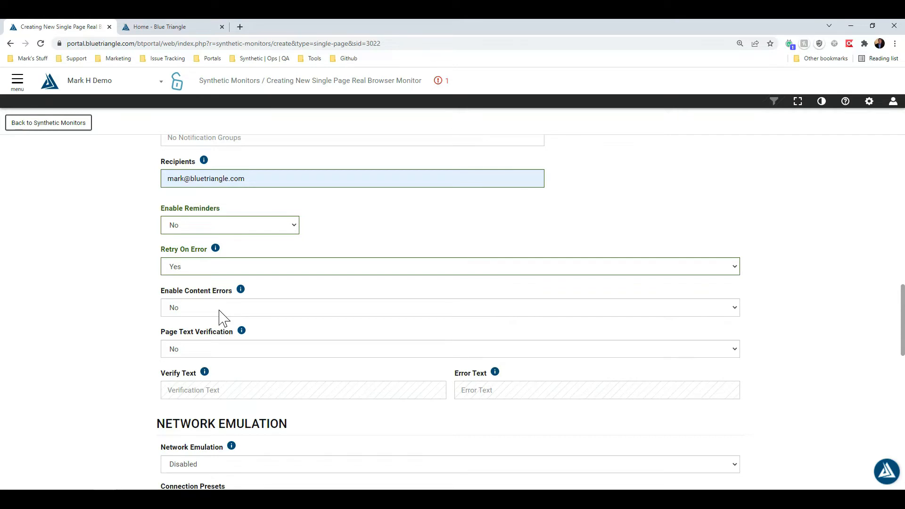
left_click(239, 354)
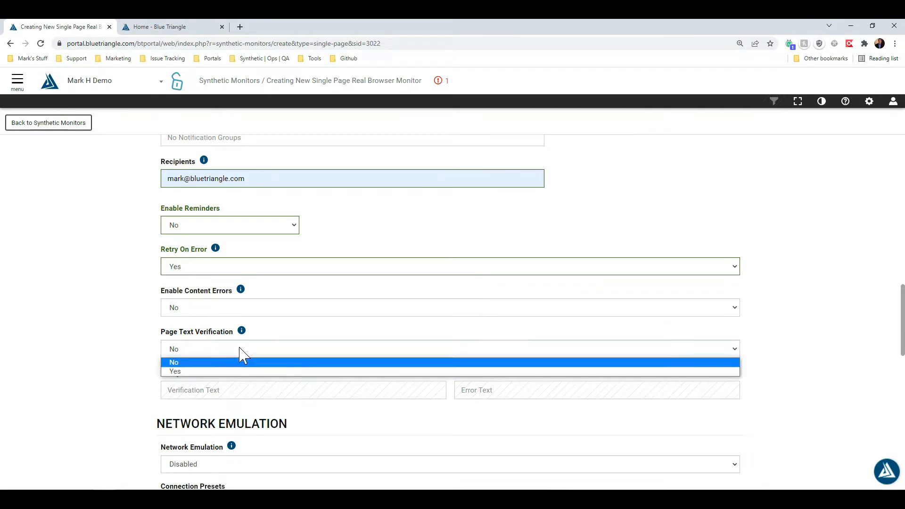
left_click(230, 372)
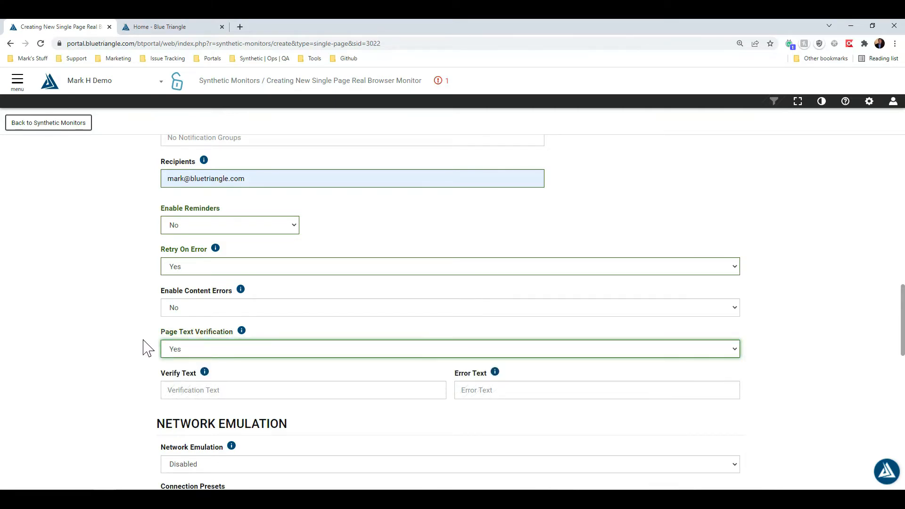
left_click(225, 392)
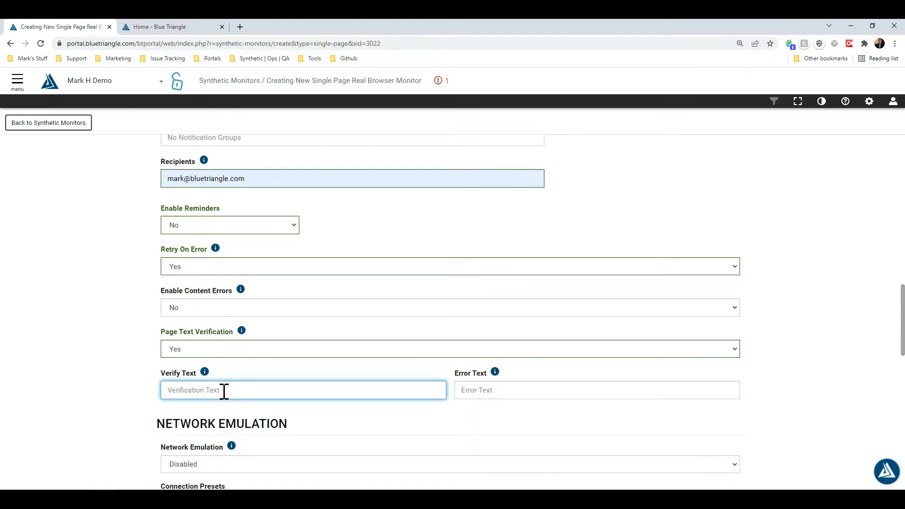
type("Blue Triangl")
key("BackSpace")
Set the Error Text for page text verification to "The page you are looking could not be found".
key("Tab")
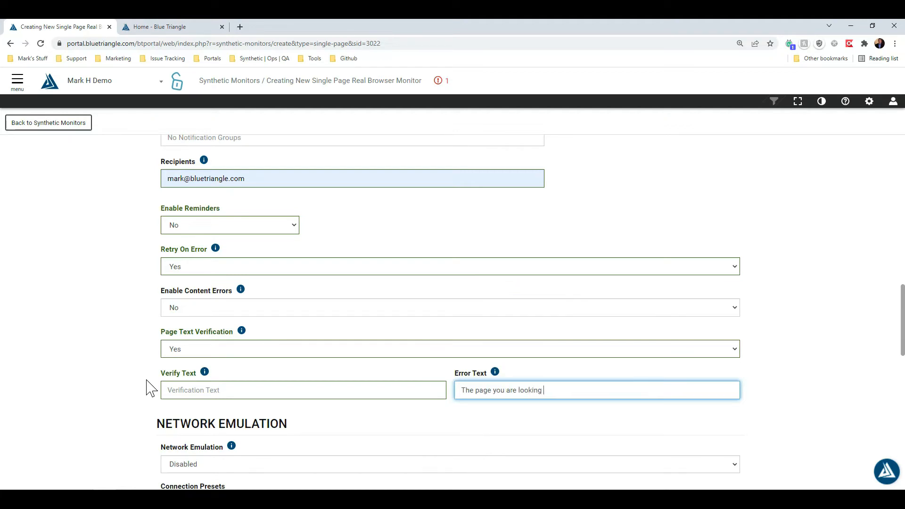
type("could not be found")
Review the new monitor's changes and confirm them to create the monitor.
scroll(125, 344, "down", 12)
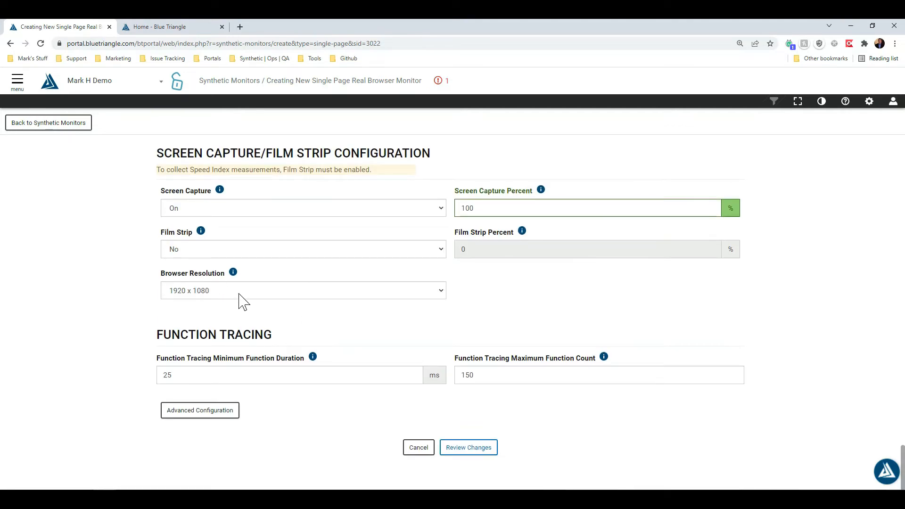
left_click(489, 449)
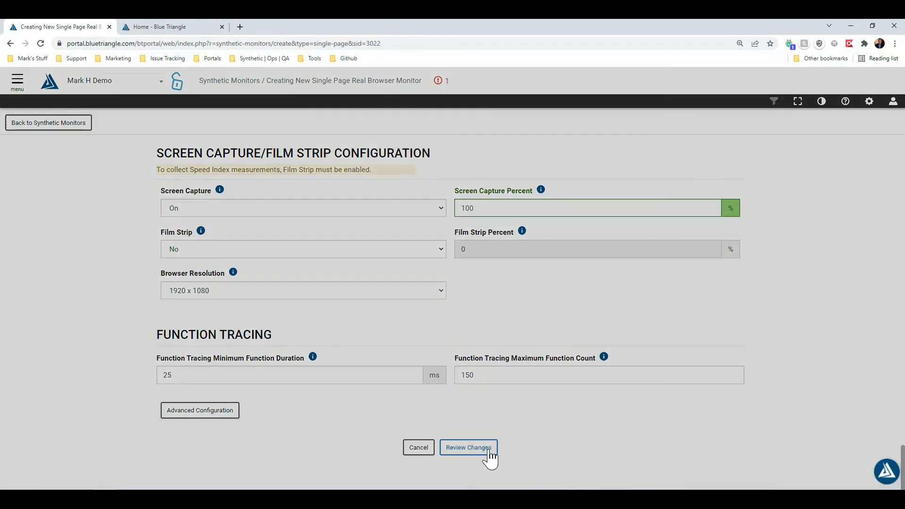
left_click(615, 406)
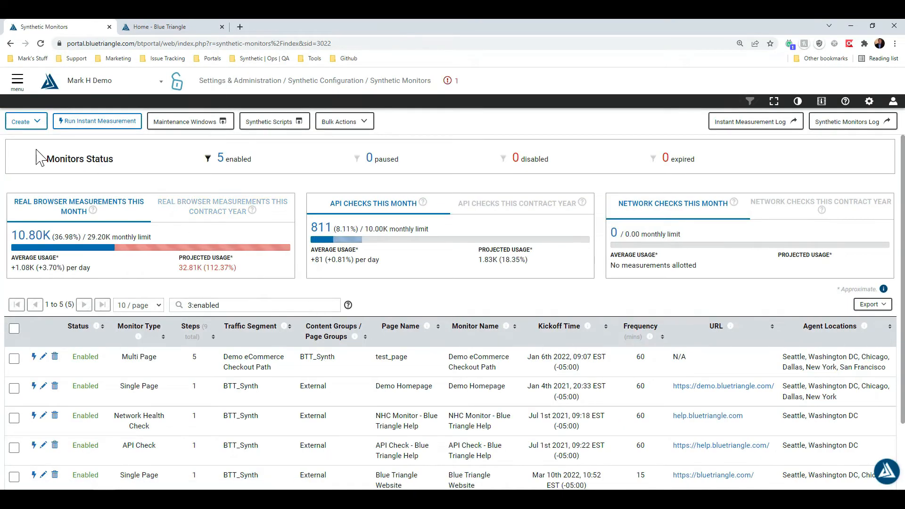
Open the Real Browser Performance Overview report for synthetic monitoring in a new browser tab.
left_click(19, 90)
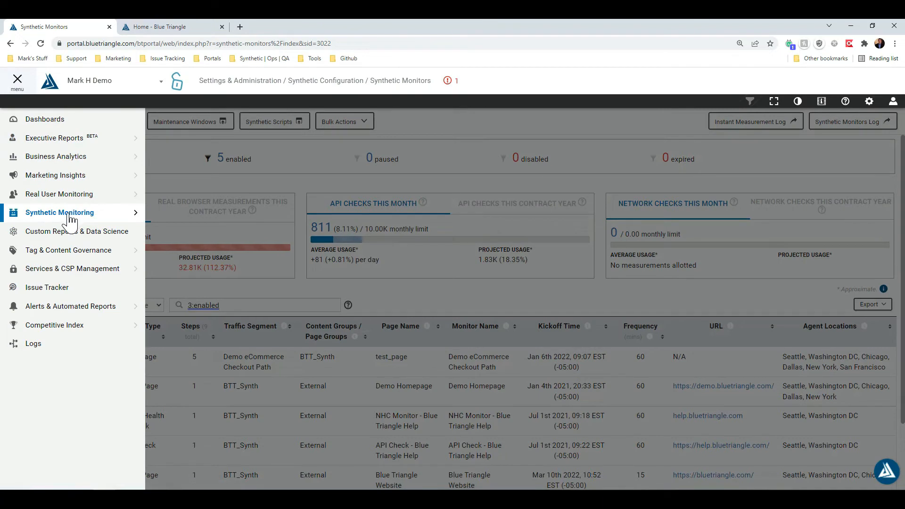
left_click(70, 215)
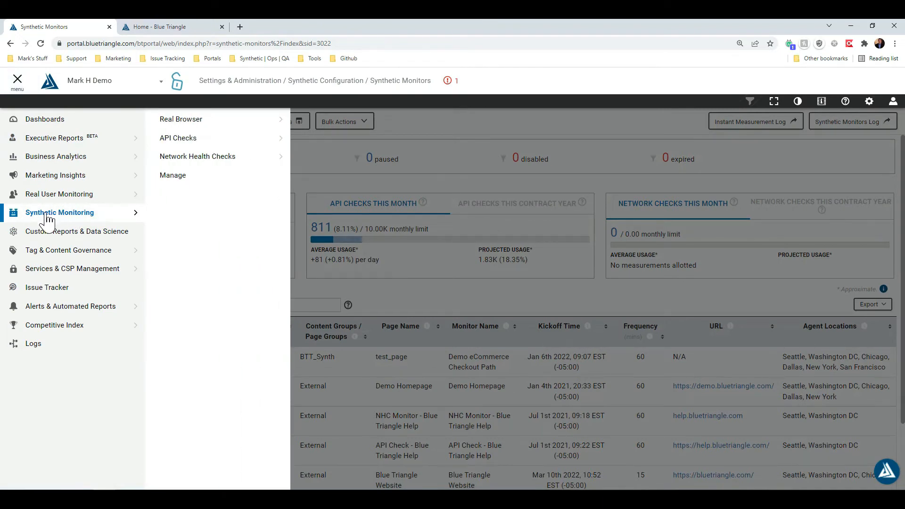
left_click(197, 123)
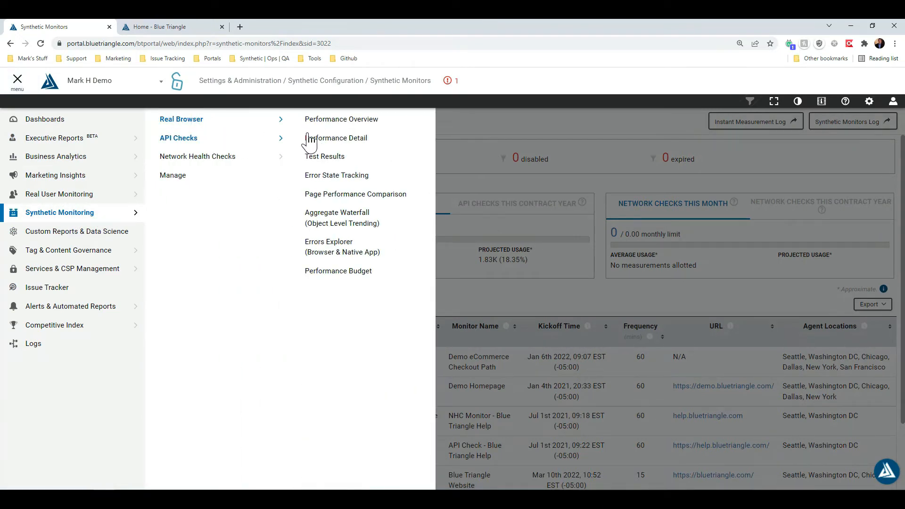
left_click(348, 123, "ctrl")
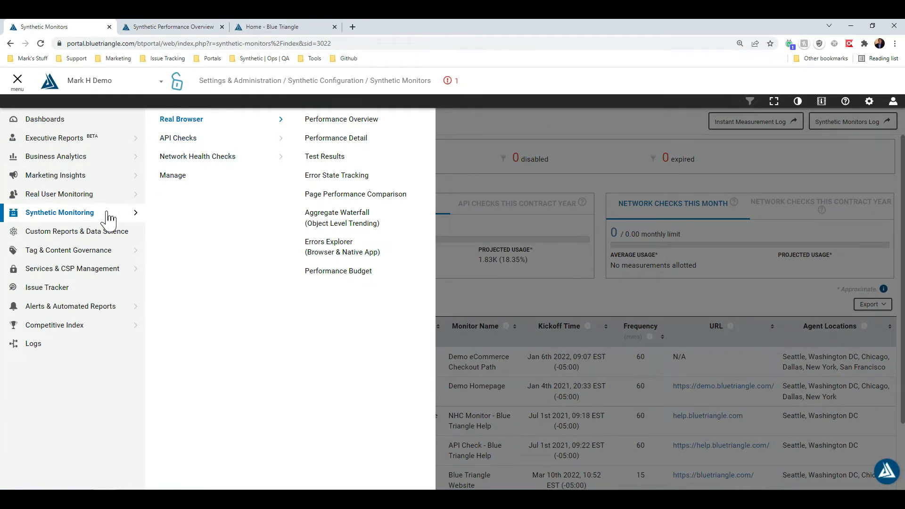
View the API Checks and Network Health Checks reports available for synthetic monitoring, and switch to the open Synthetic Performance Overview.
left_click(191, 140)
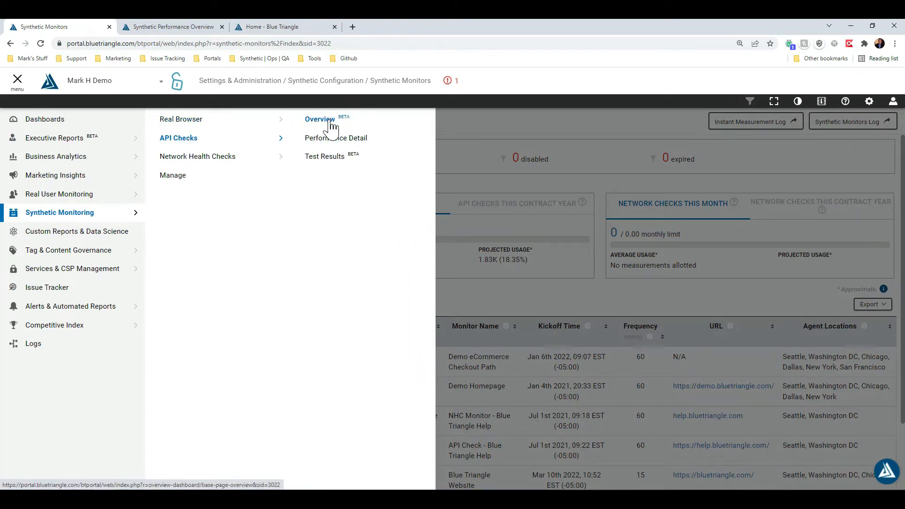
left_click(226, 160)
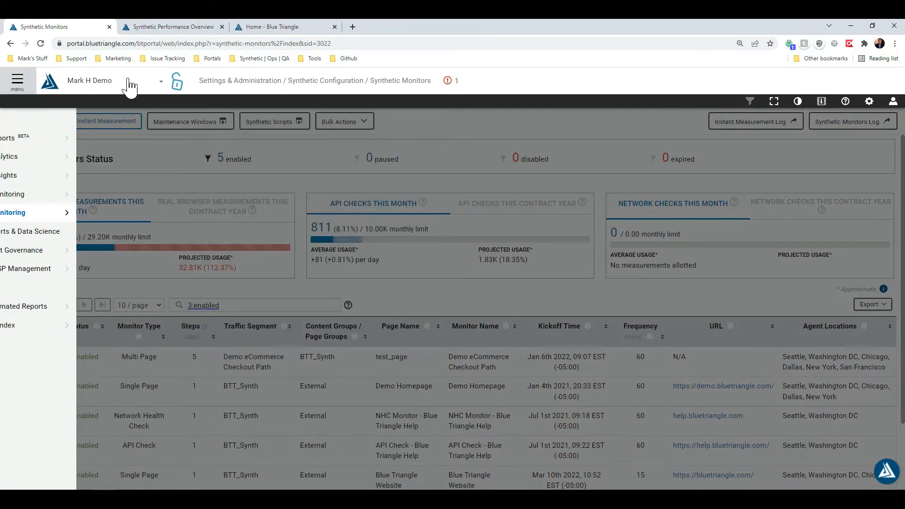
left_click(17, 80)
left_click(173, 28)
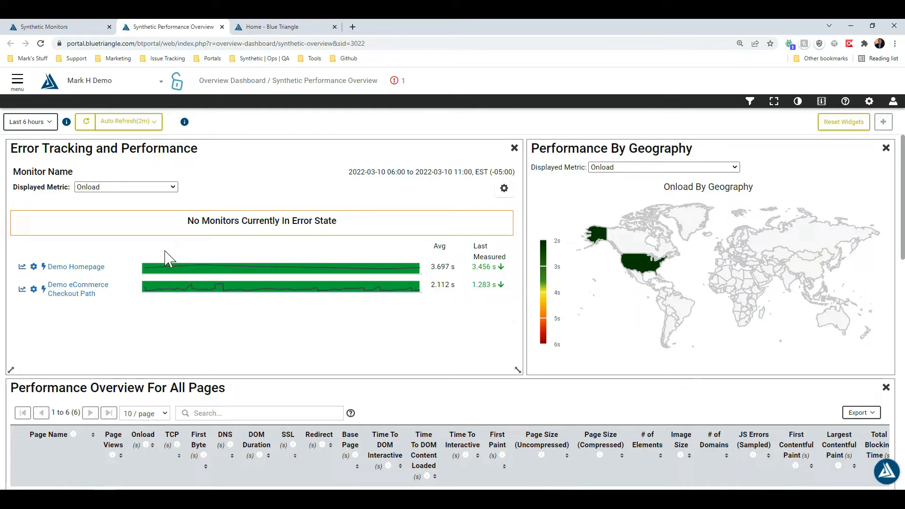
left_click(54, 123)
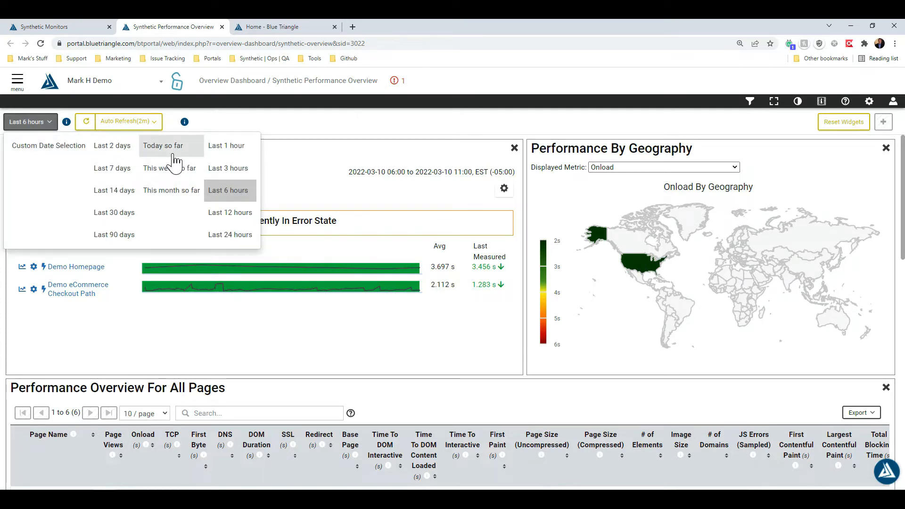
left_click(46, 150)
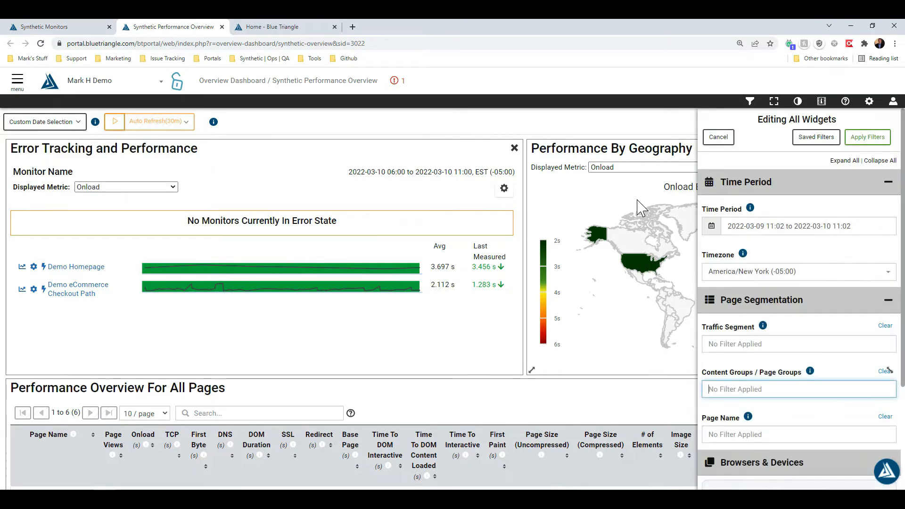
left_click(791, 229)
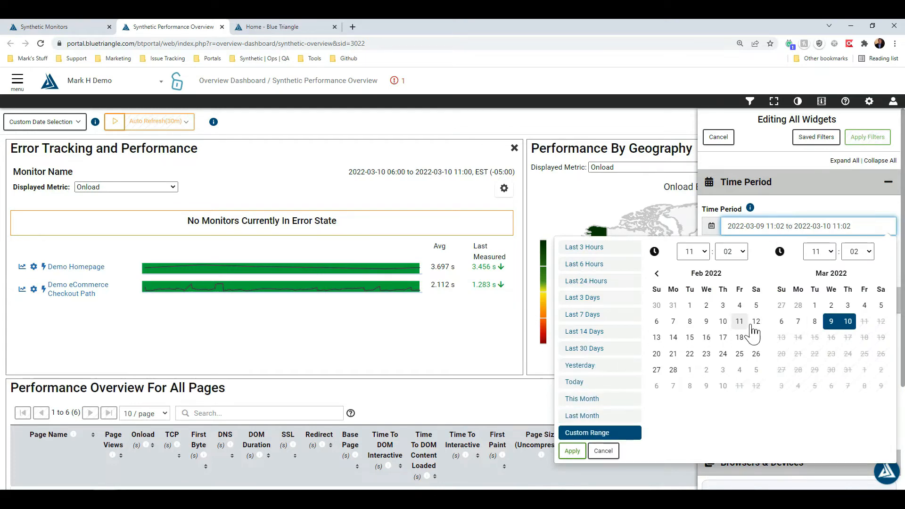
left_click(718, 137)
Set the overview dashboard's time period to Last 6 hours and resume its auto refresh.
left_click(71, 124)
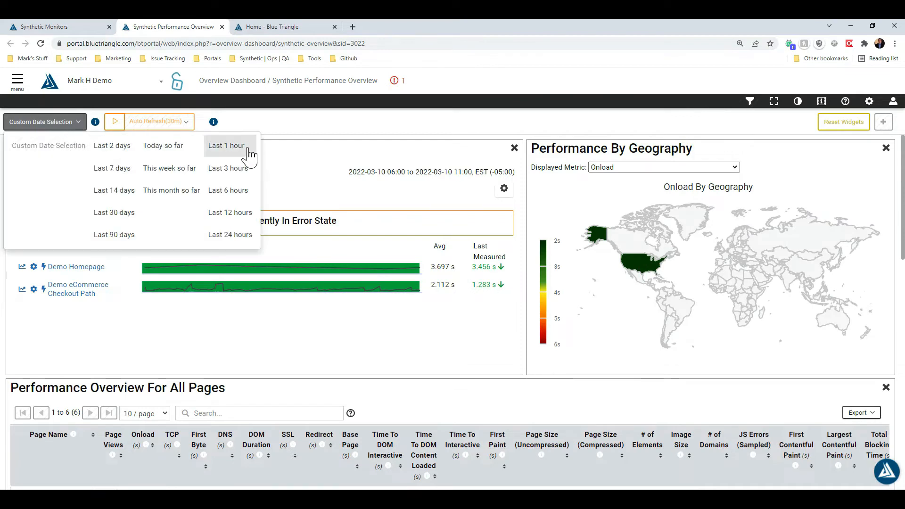
left_click(238, 191)
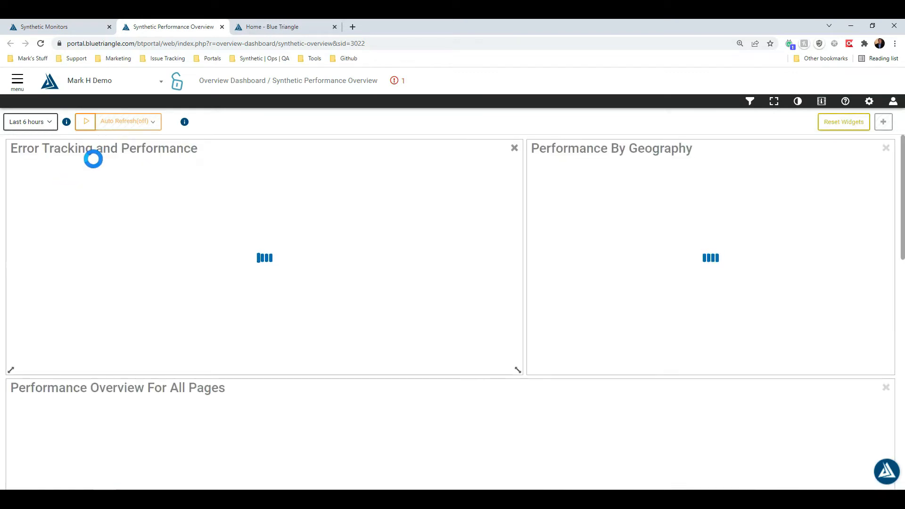
left_click(86, 127)
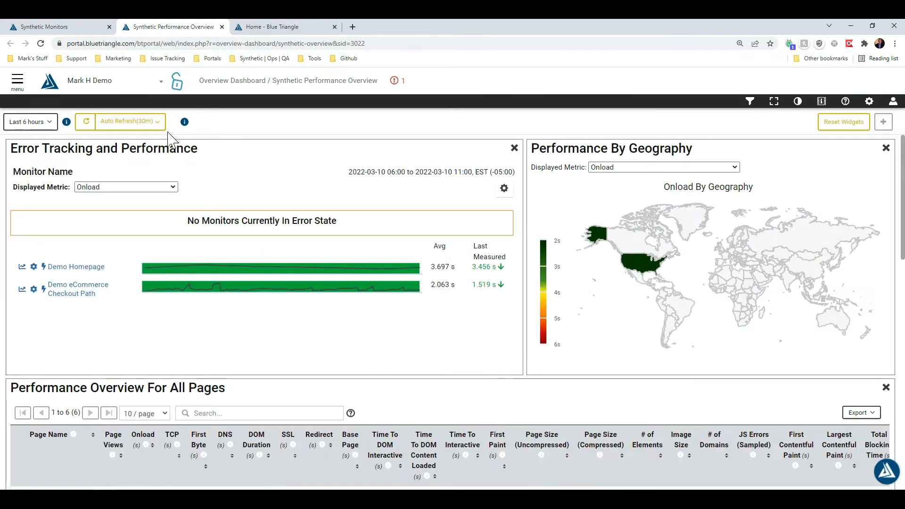
Check the available auto refresh intervals and examine the monitor graphs in the Error Tracking and Performance widget.
left_click(162, 125)
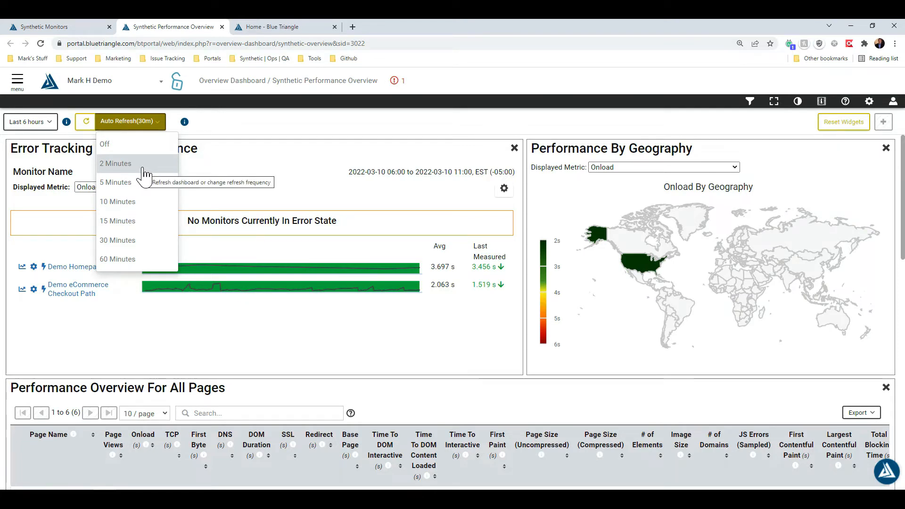
left_click(290, 120)
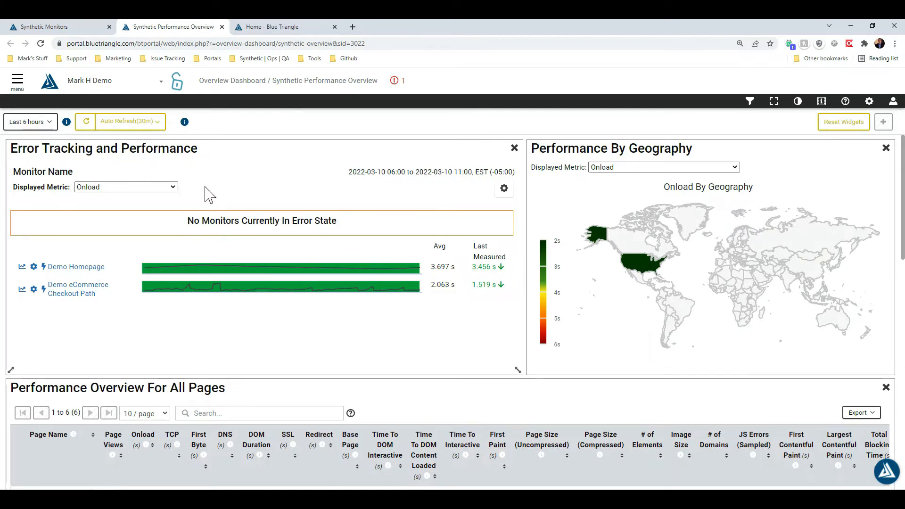
mouse_move(189, 274)
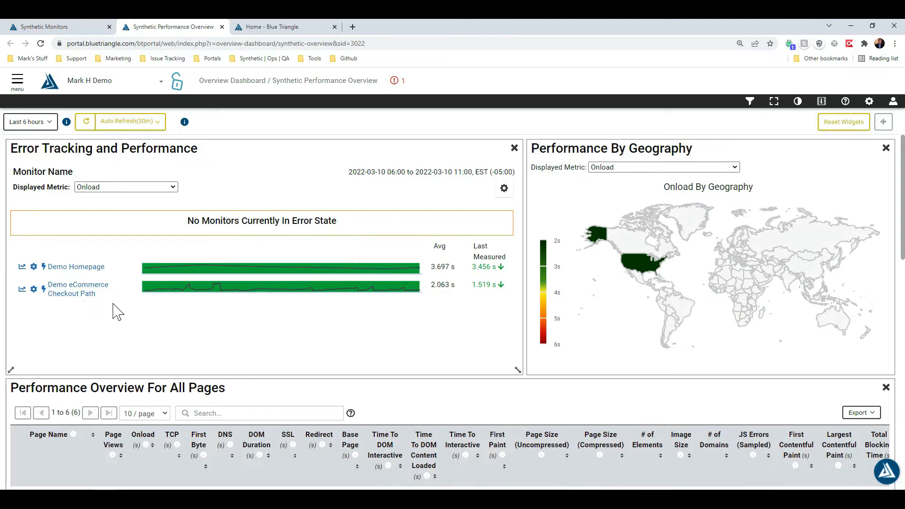
mouse_move(151, 267)
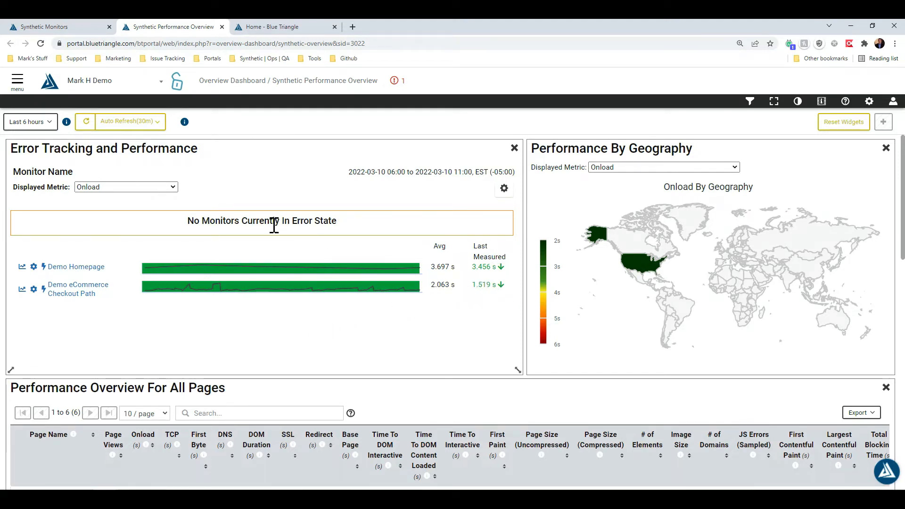
Open the Demo Homepage monitor's performance detail report, review its availability and timing metrics, and return to the overview dashboard.
left_click(22, 267)
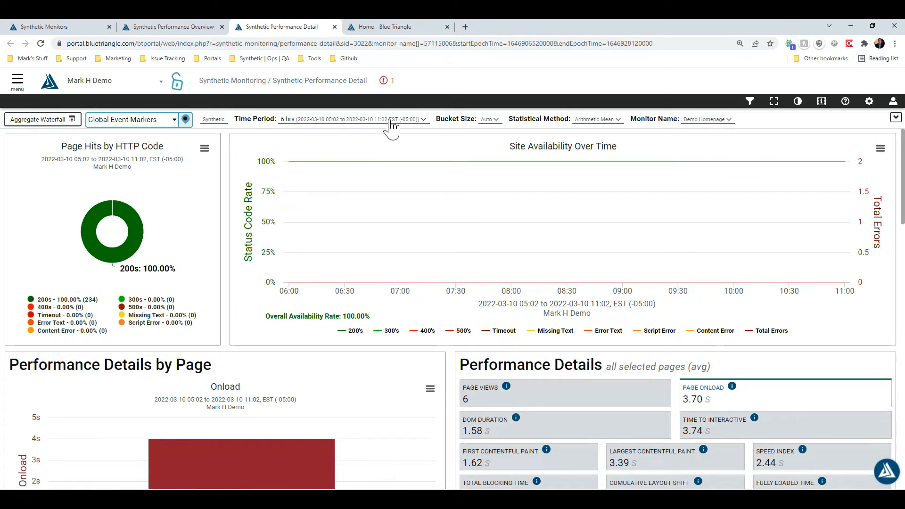
scroll(436, 231, "down", 8)
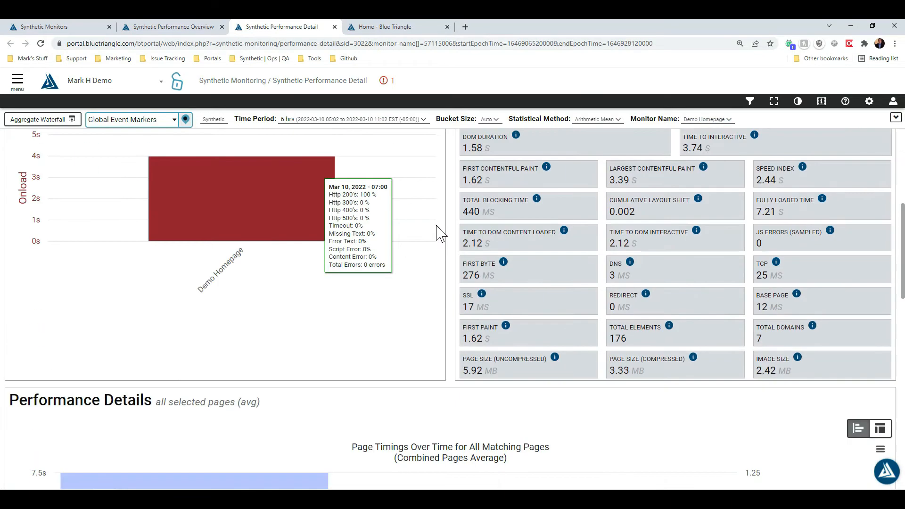
scroll(443, 230, "up", 8)
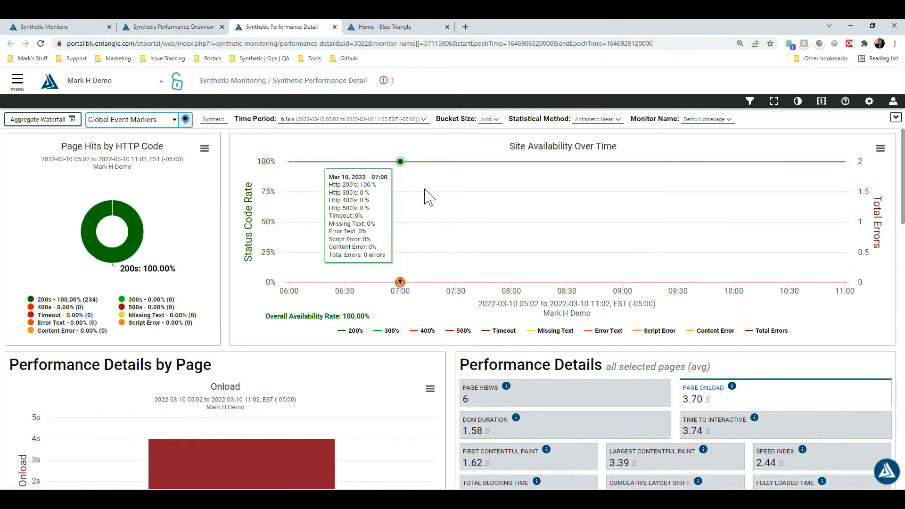
left_click(180, 27)
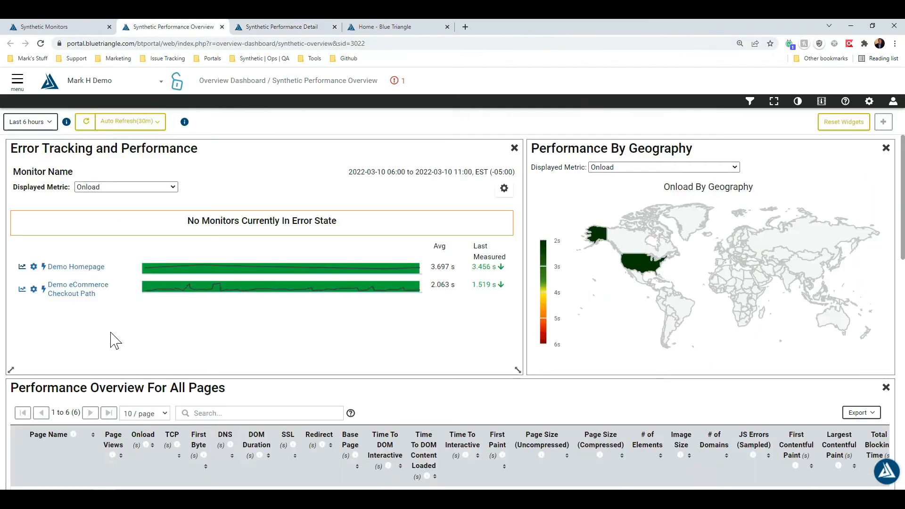
Open the Demo Homepage monitor's configuration, review its agent and error tracking settings, and return to the overview dashboard.
left_click(34, 268)
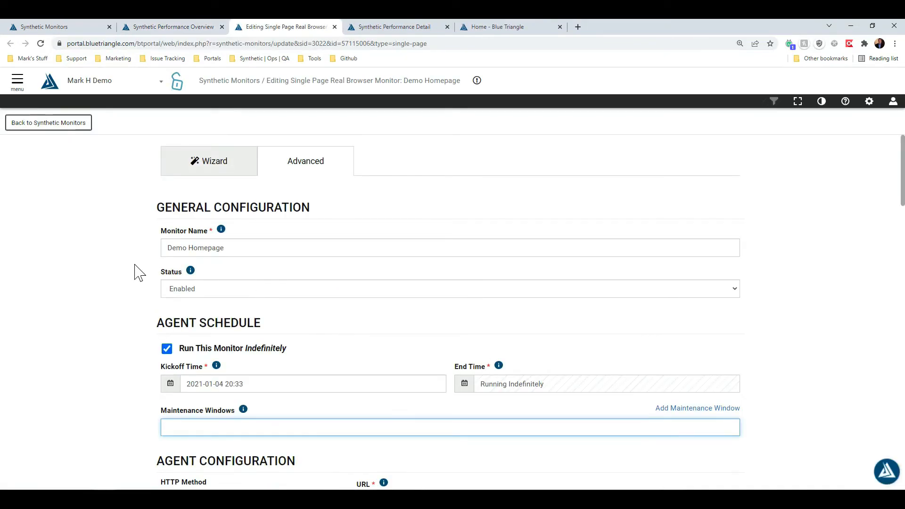
scroll(141, 267, "down", 8)
scroll(141, 268, "down", 5)
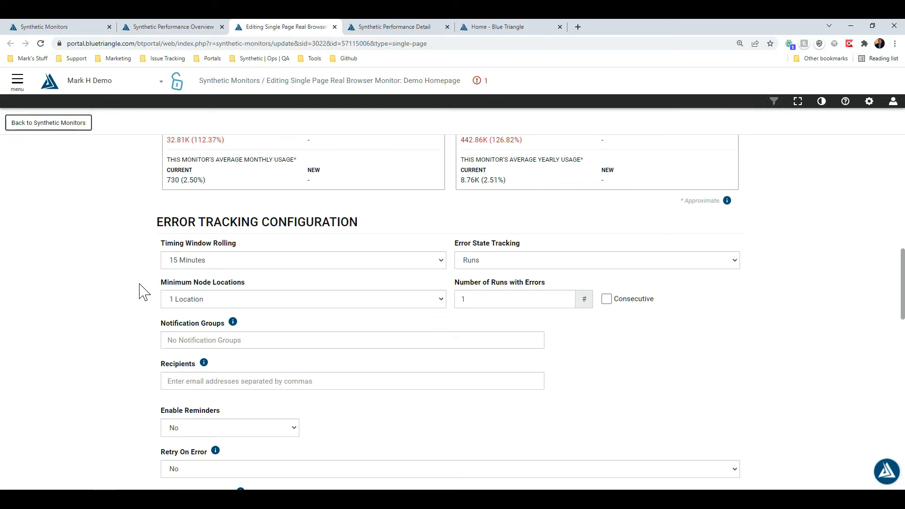
scroll(330, 297, "up", 6)
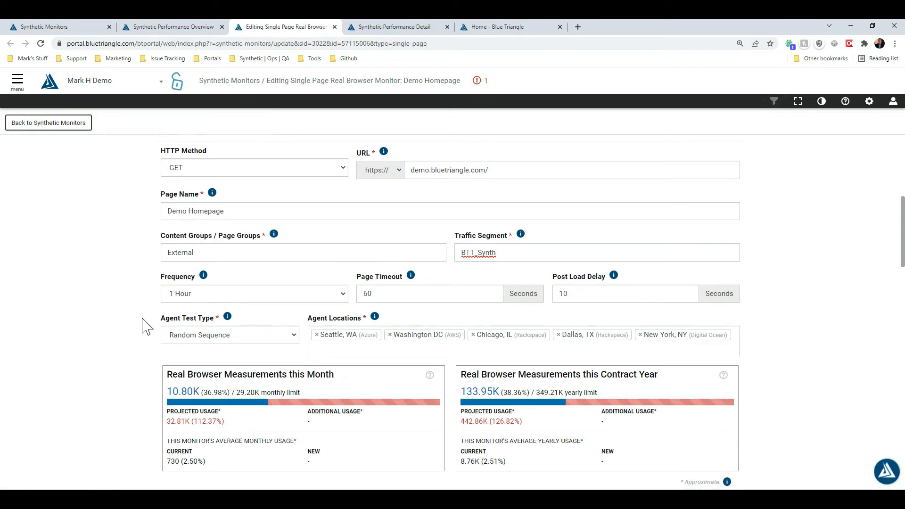
scroll(156, 339, "down", 4)
left_click(186, 28)
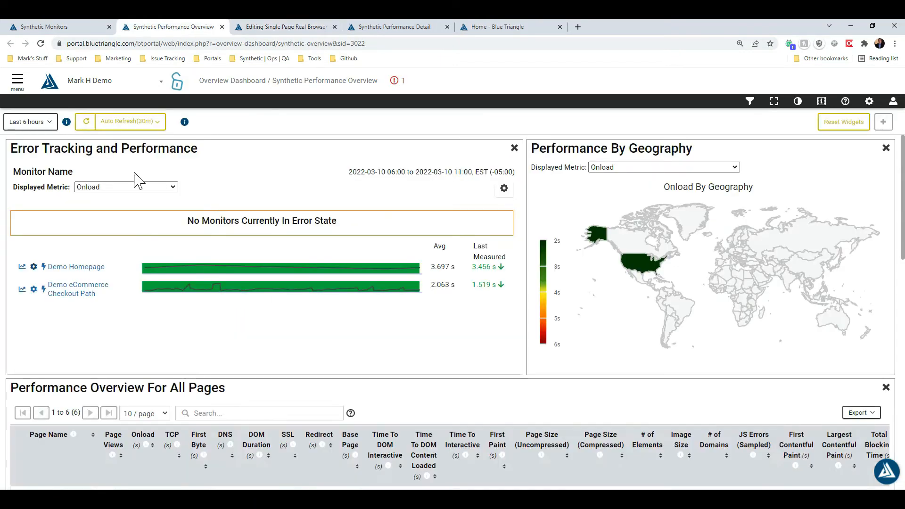
Run an instant measurement for Demo Homepage from the Washington DC (AWS) agent location and open its results.
left_click(44, 268)
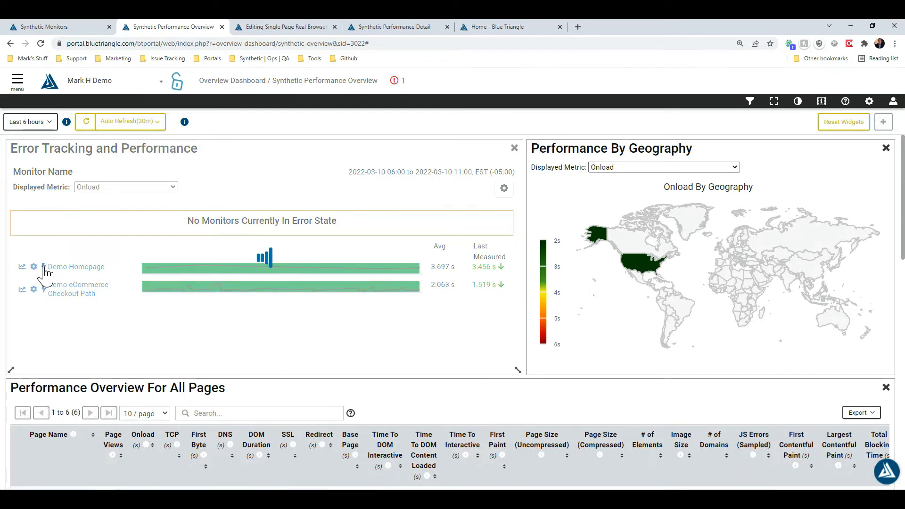
left_click(44, 267)
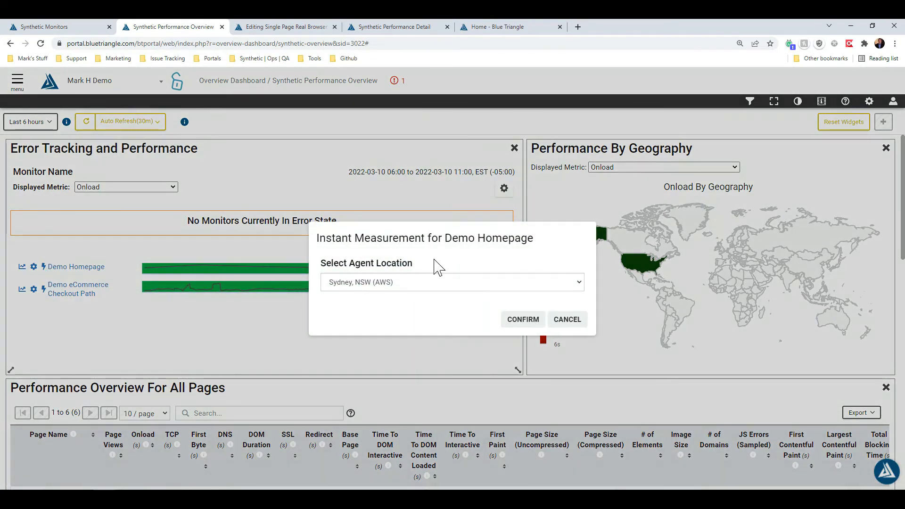
left_click(424, 288)
scroll(429, 351, "down", 3)
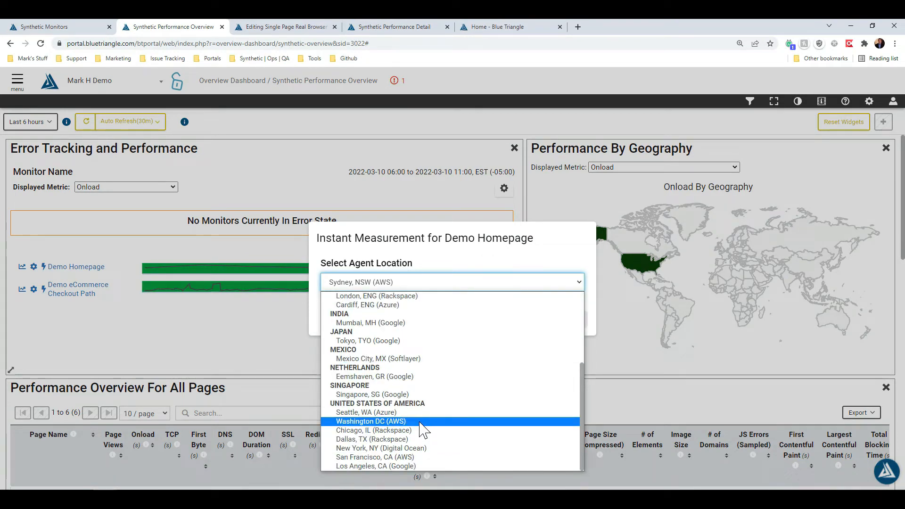
left_click(420, 423)
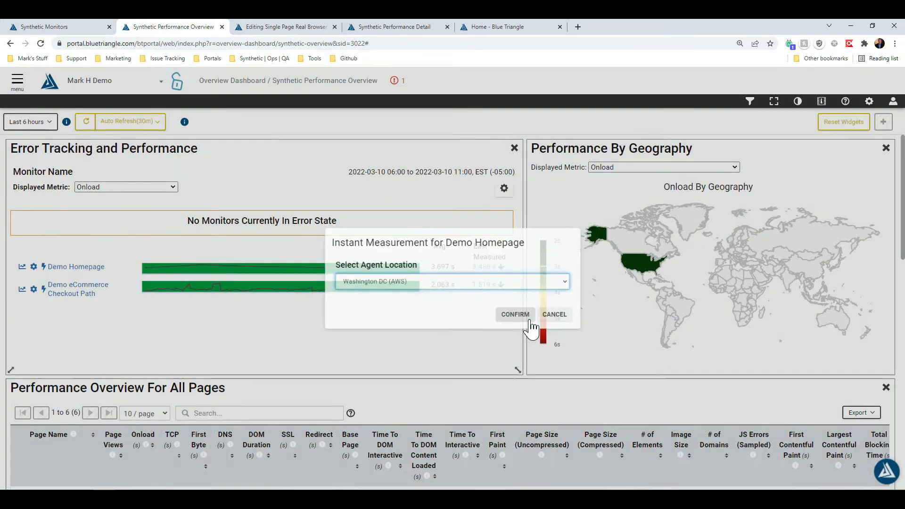
left_click(530, 324)
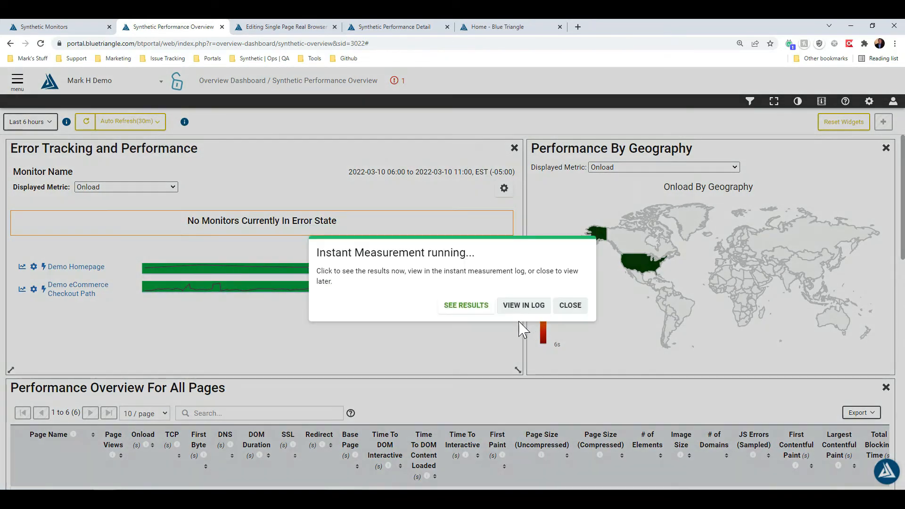
left_click(480, 311)
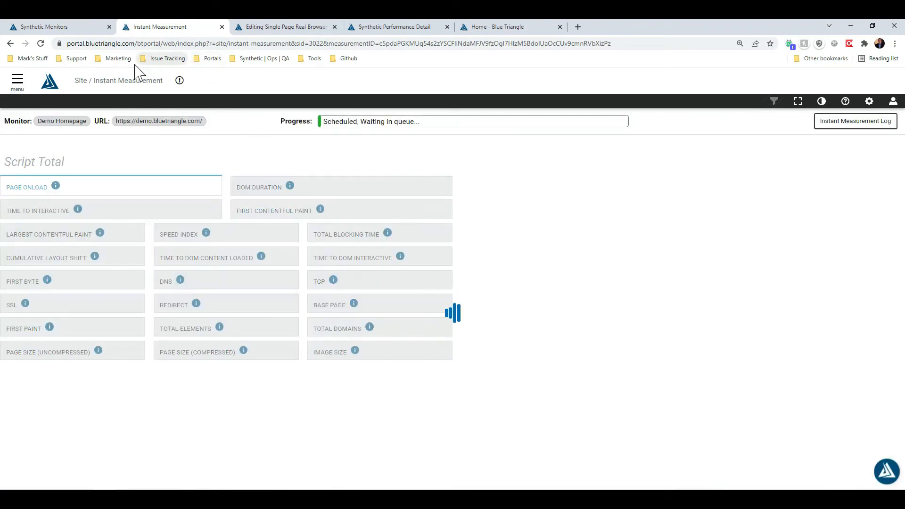
Duplicate the instant measurement results in a second browser tab and return the original tab to the Synthetic Performance Overview.
right_click(178, 29)
left_click(225, 100)
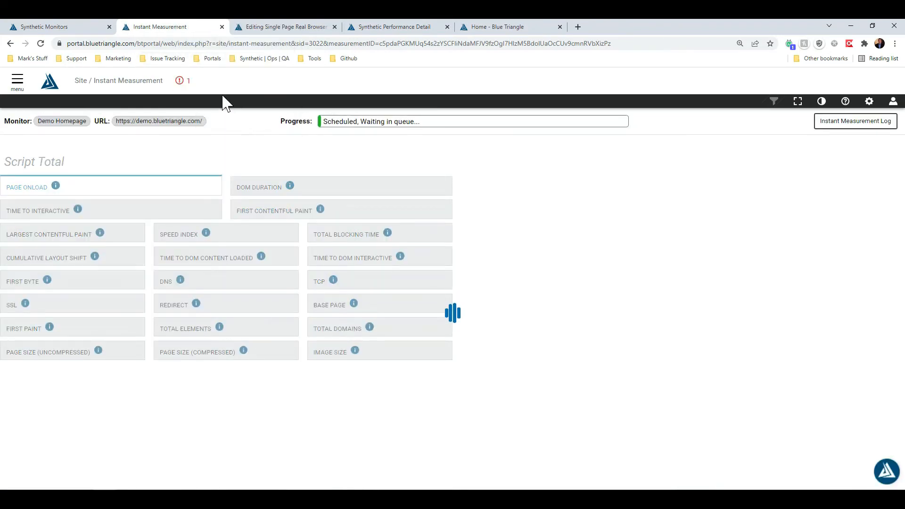
left_click(190, 29)
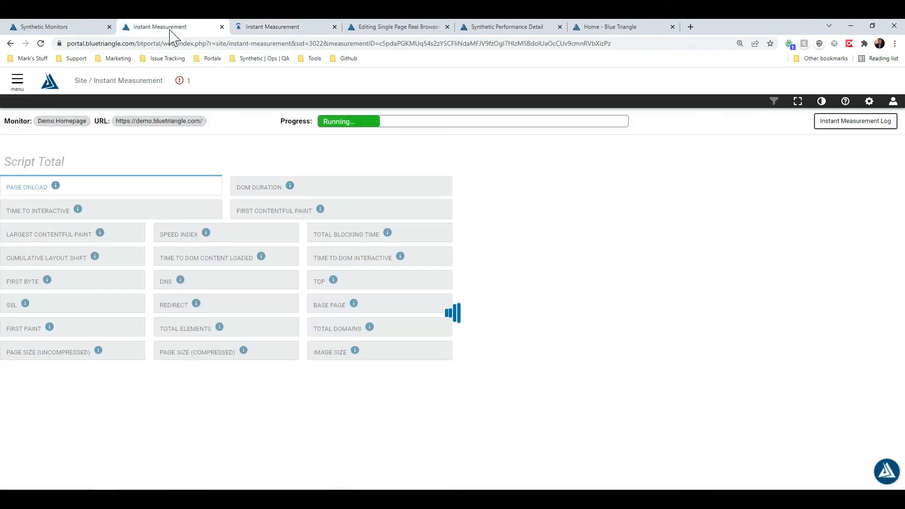
left_click(10, 43)
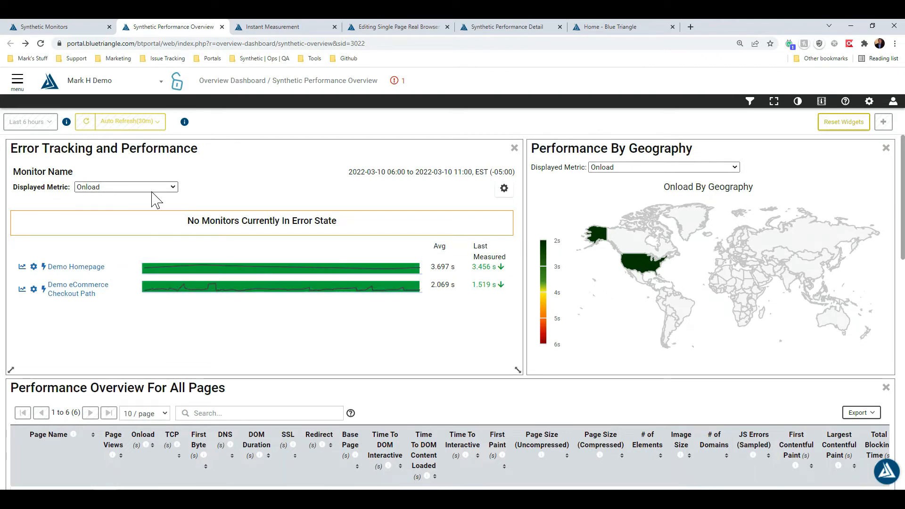
View the metrics available for display in the Error Tracking and Performance widget.
left_click(174, 188)
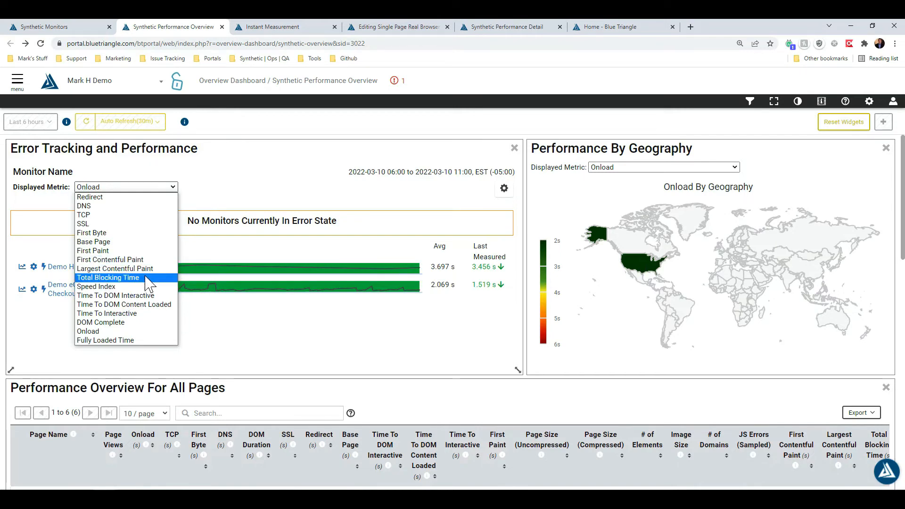
left_click(273, 351)
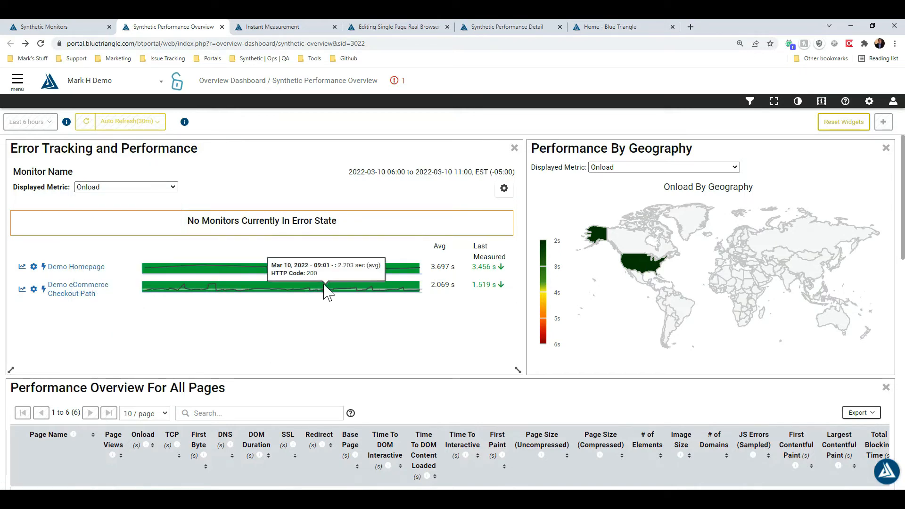
Show the Error Tracking and Performance widget's display settings and change the graph height first to 30 and finally to 15.
left_click(504, 189)
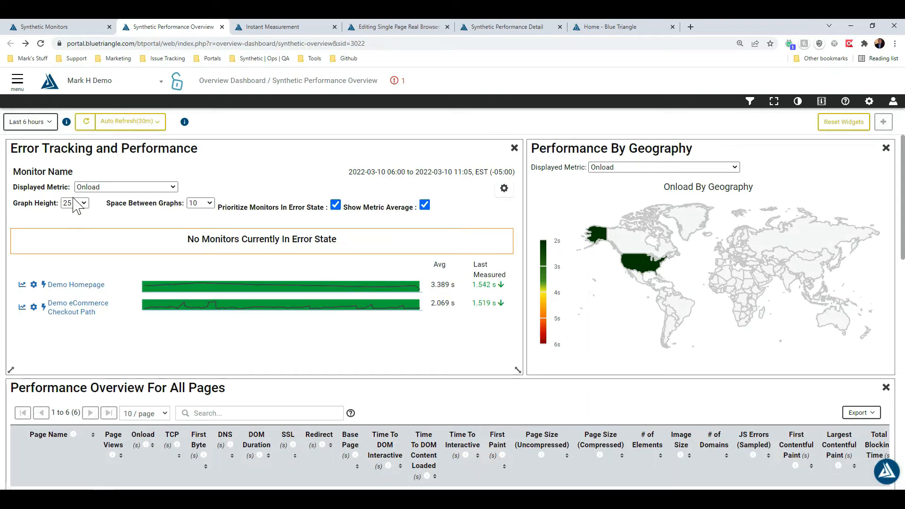
left_click(77, 206)
left_click(83, 248)
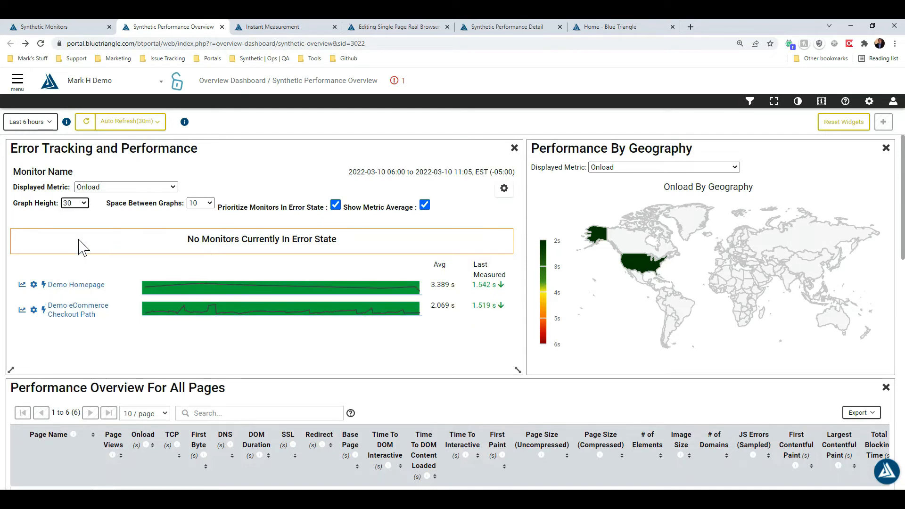
left_click(83, 204)
left_click(82, 215)
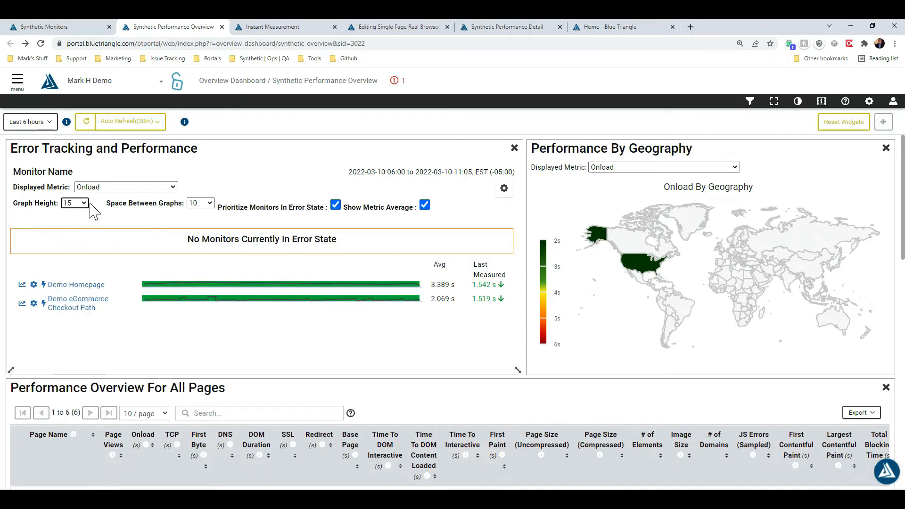
Set the Error Tracking and Performance widget's graph height to 65 and try 20 and finally 0 as the space between graphs.
left_click(77, 204)
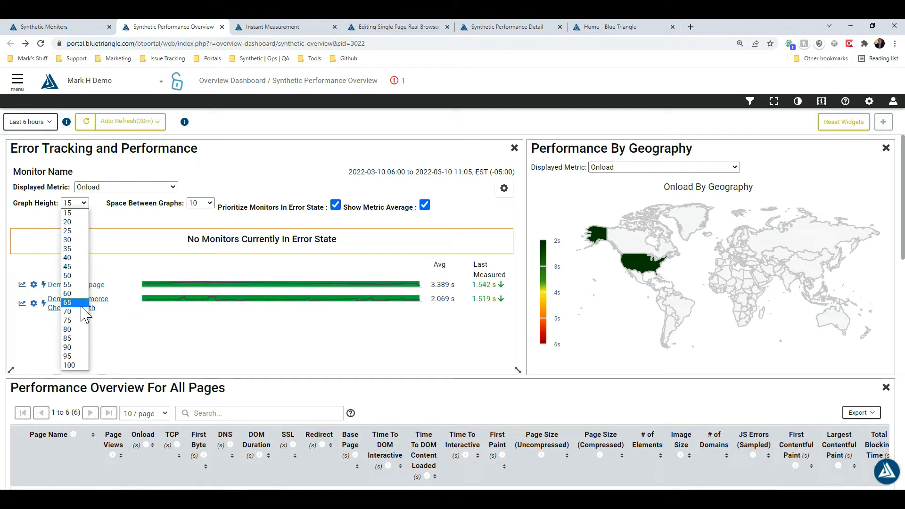
left_click(83, 311)
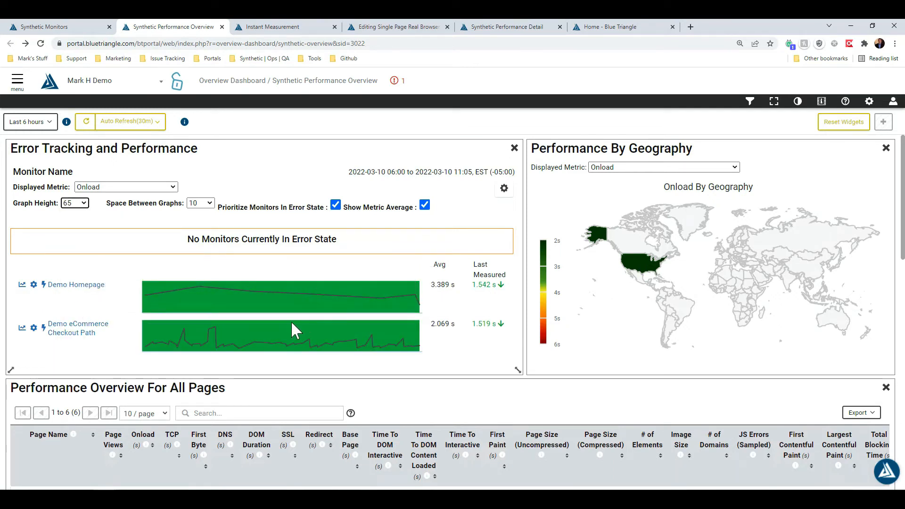
left_click(212, 204)
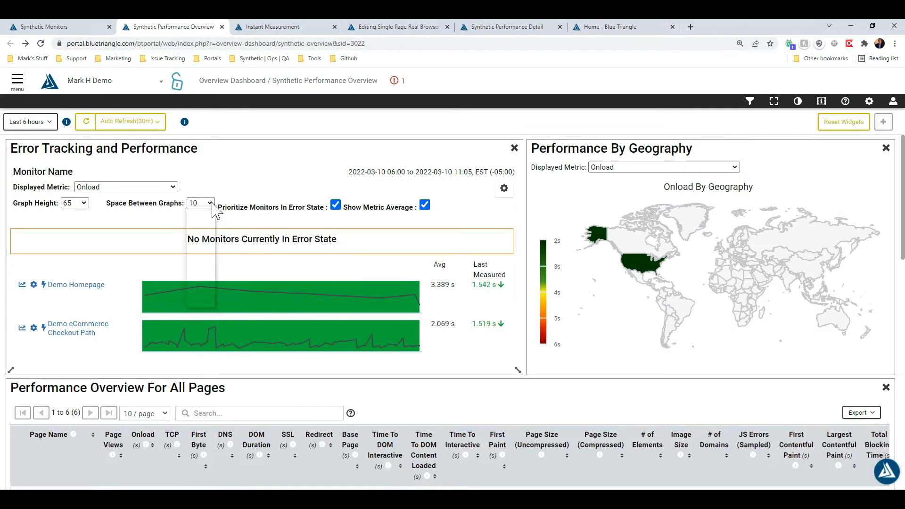
left_click(204, 304)
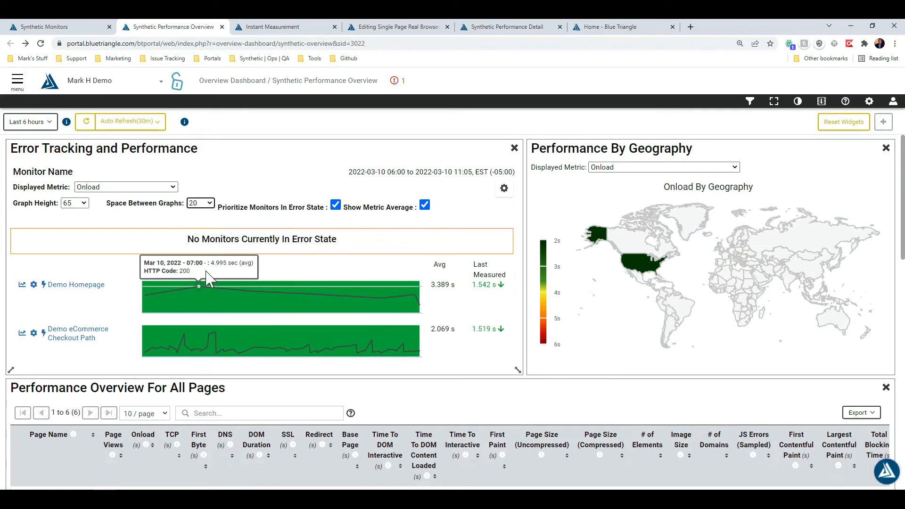
left_click(212, 203)
left_click(208, 216)
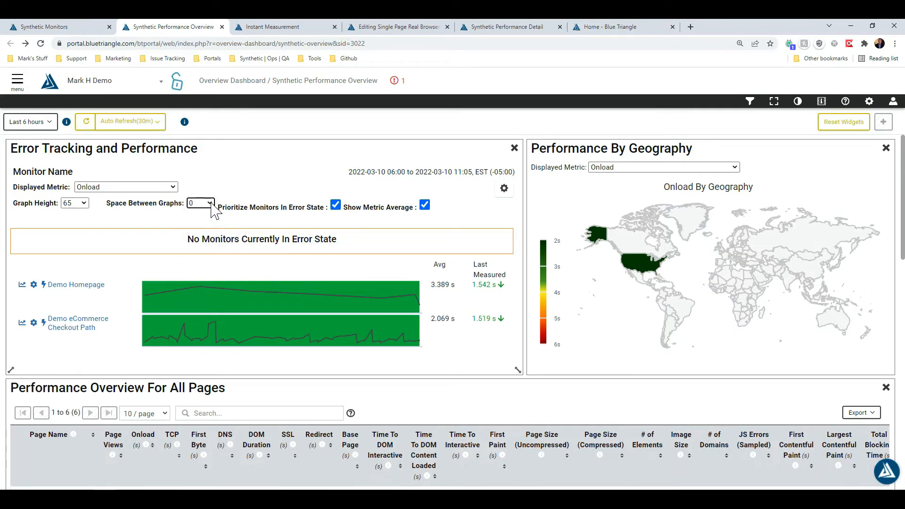
Try graph heights of 15 and 30, settle on 25, and set the space between graphs to 10.
left_click(83, 203)
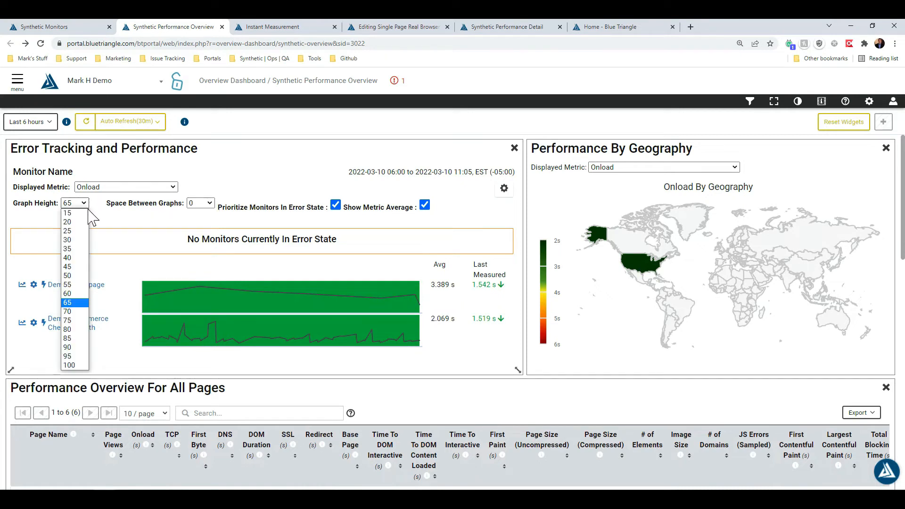
left_click(81, 221)
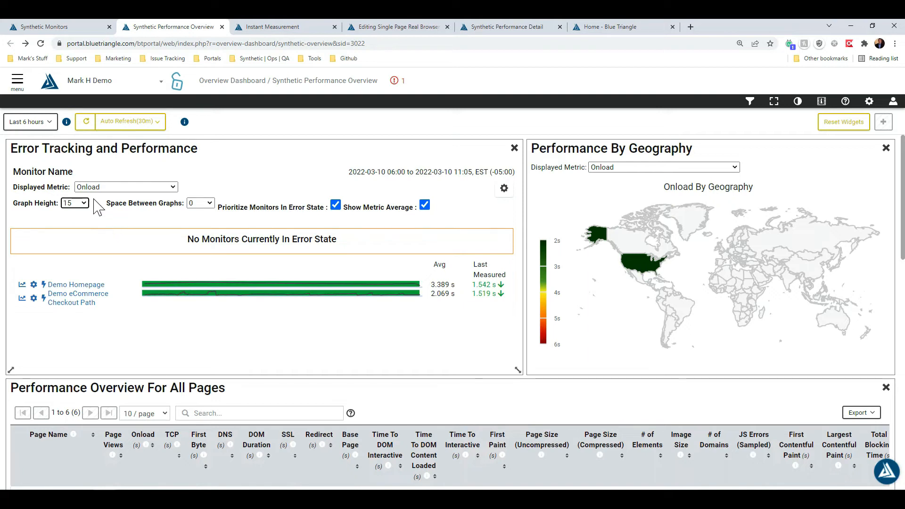
left_click(86, 205)
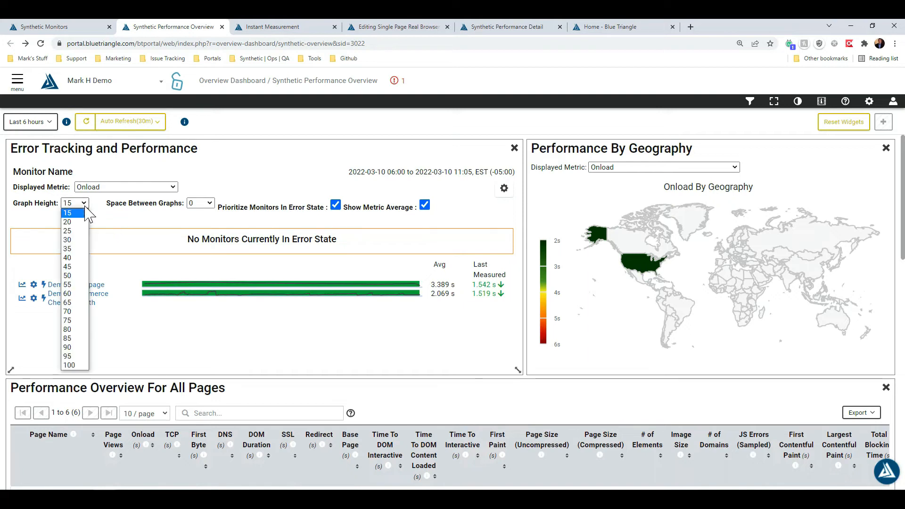
left_click(79, 242)
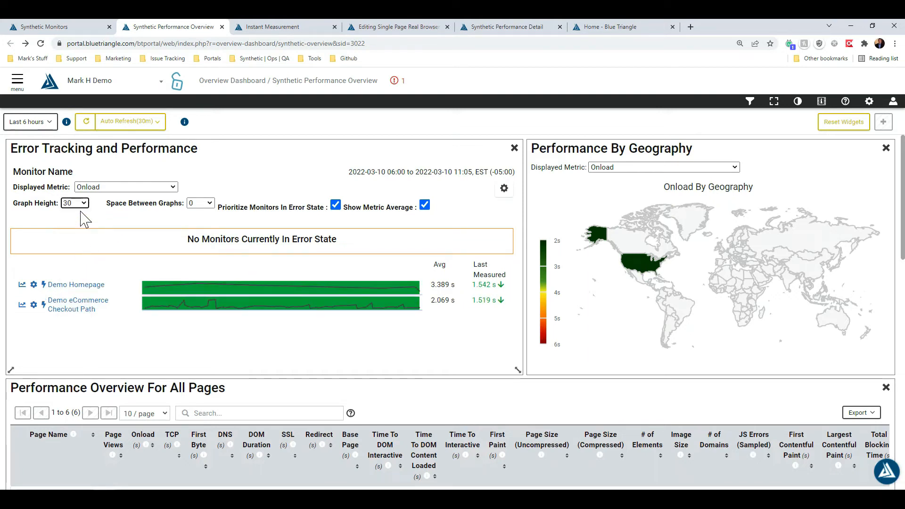
left_click(77, 204)
left_click(84, 242)
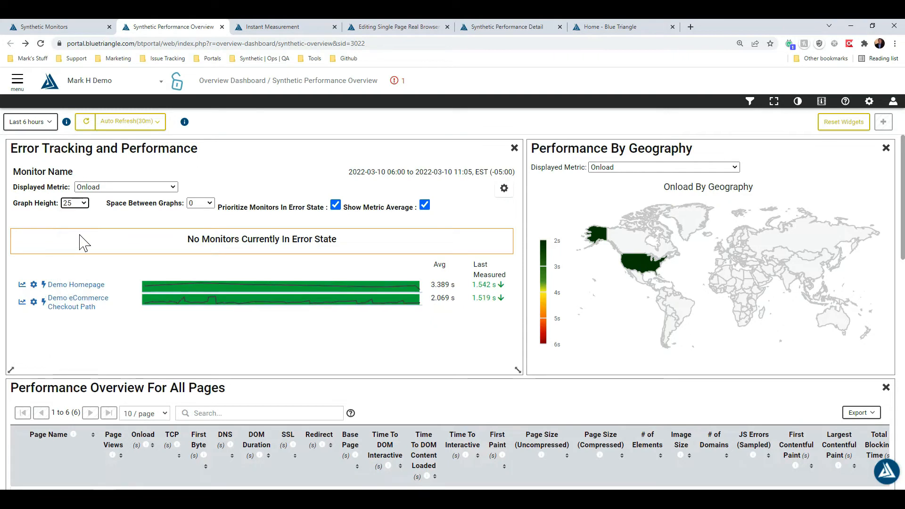
left_click(208, 205)
left_click(205, 258)
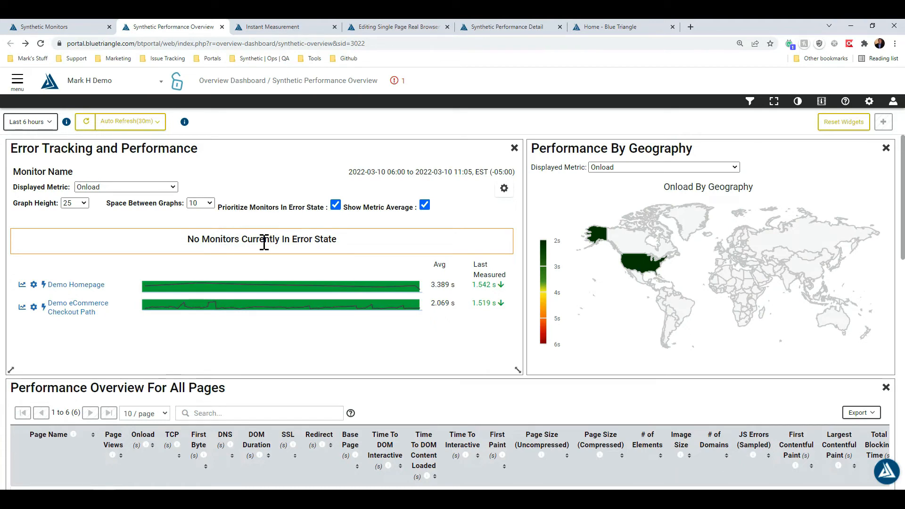
Turn Show Metric Average off and back on, and hide the Error Tracking and Performance widget's display settings.
left_click_drag(188, 239, 346, 239)
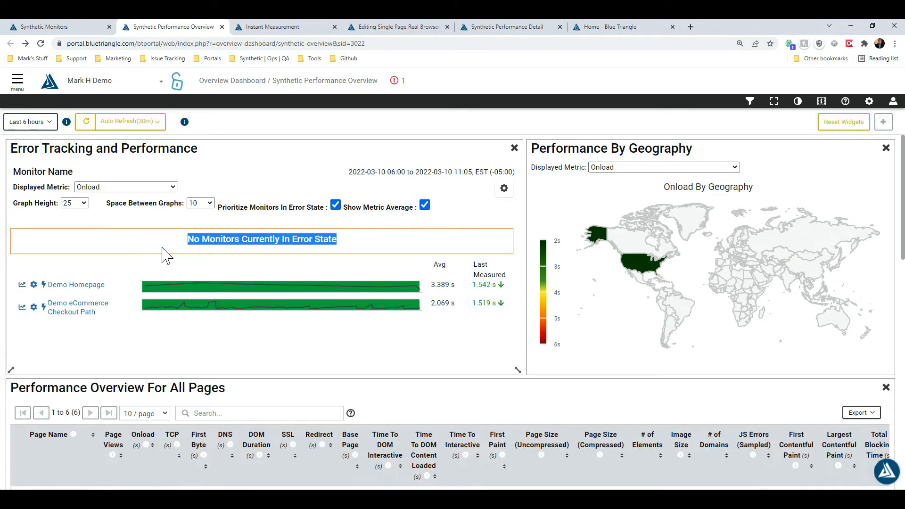
left_click(425, 206)
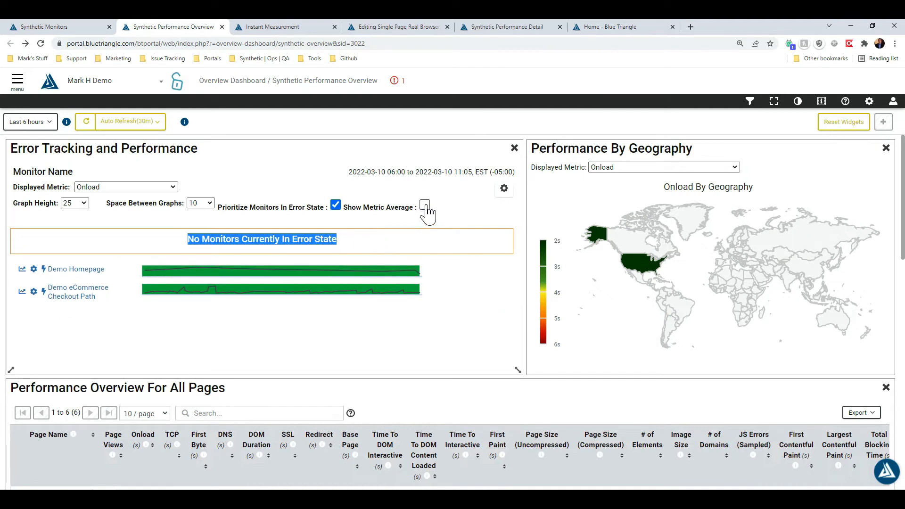
left_click(425, 208)
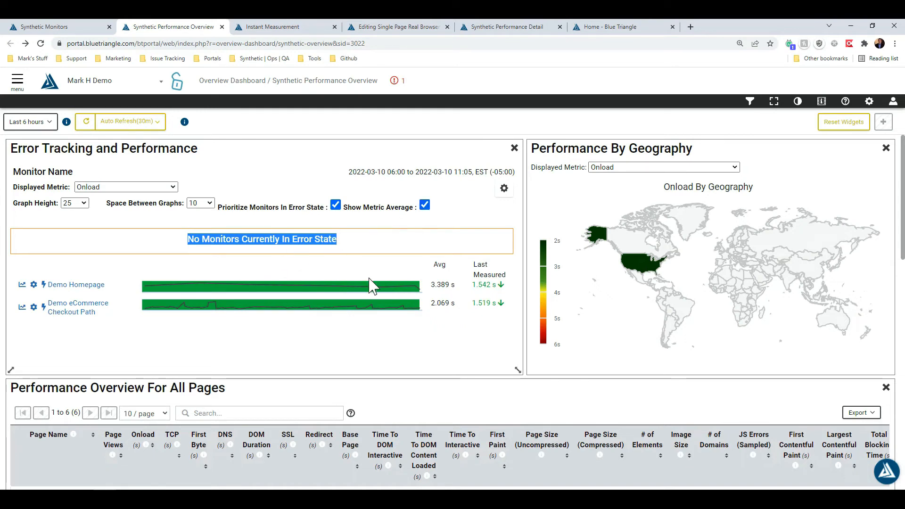
left_click(505, 189)
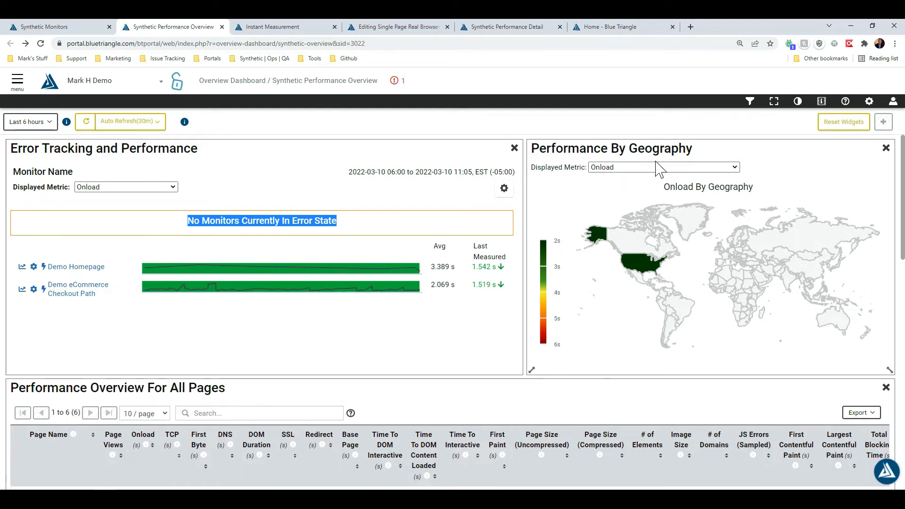
View the metrics available for Performance By Geography and drill into the United States for state-level onload, returning to the world map each time.
left_click(734, 168)
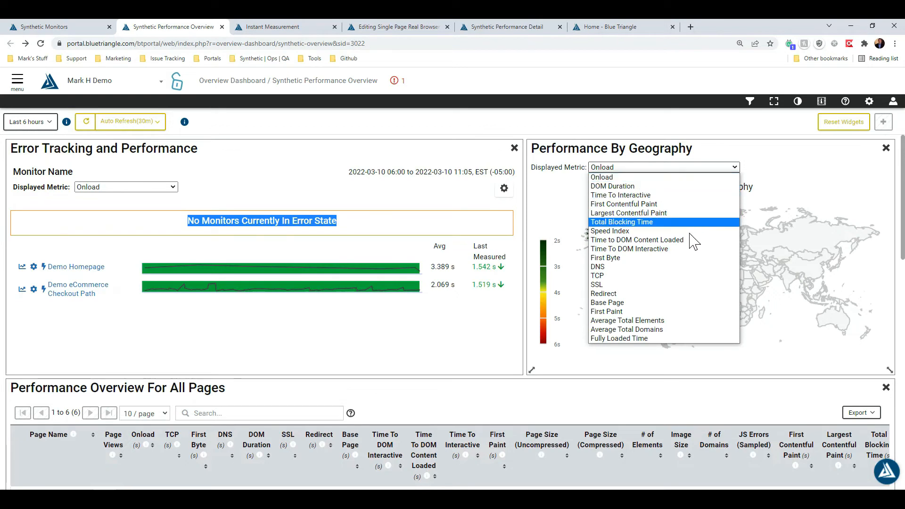
left_click(759, 156)
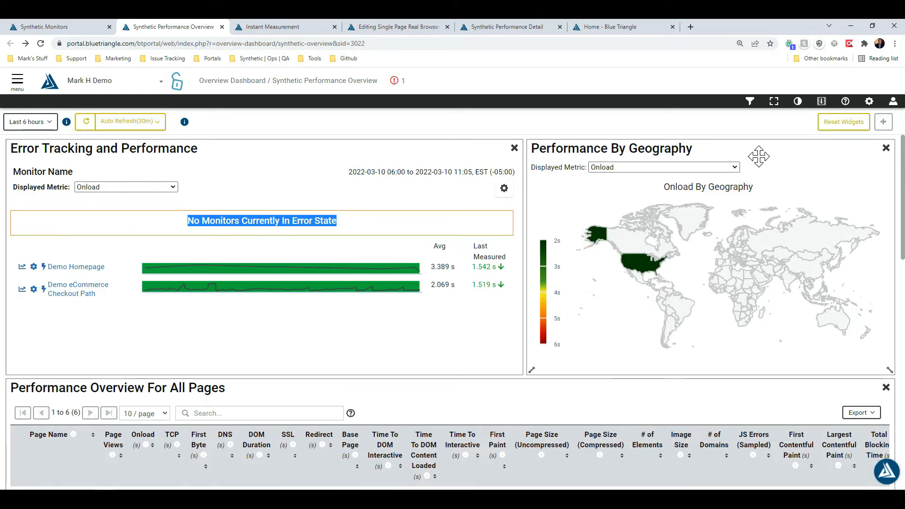
left_click(641, 269)
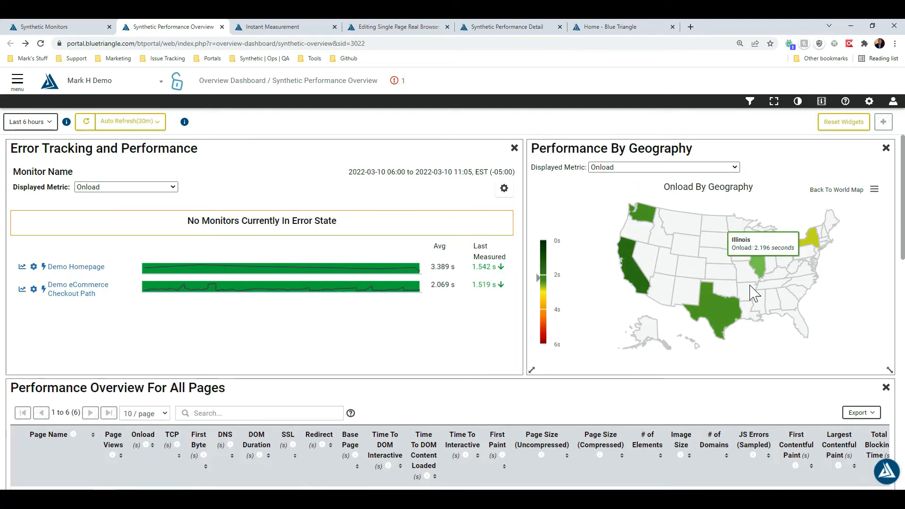
mouse_move(730, 314)
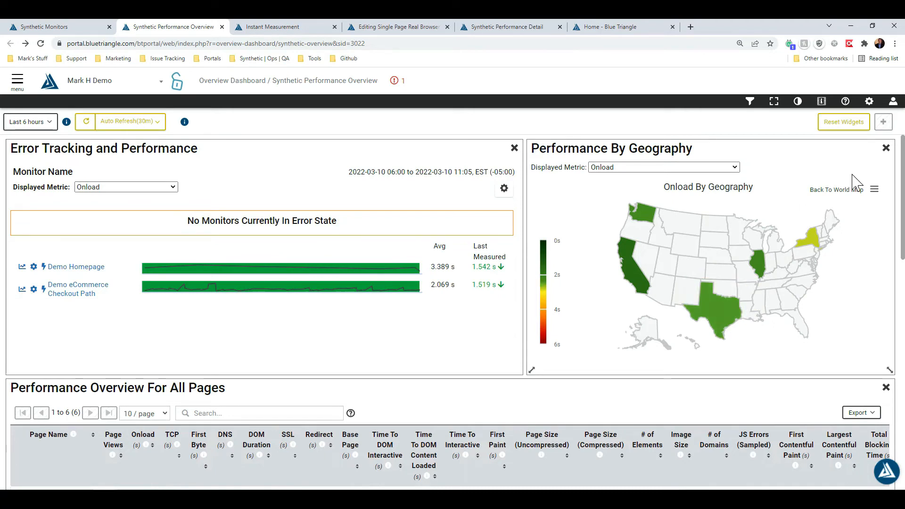
left_click(841, 190)
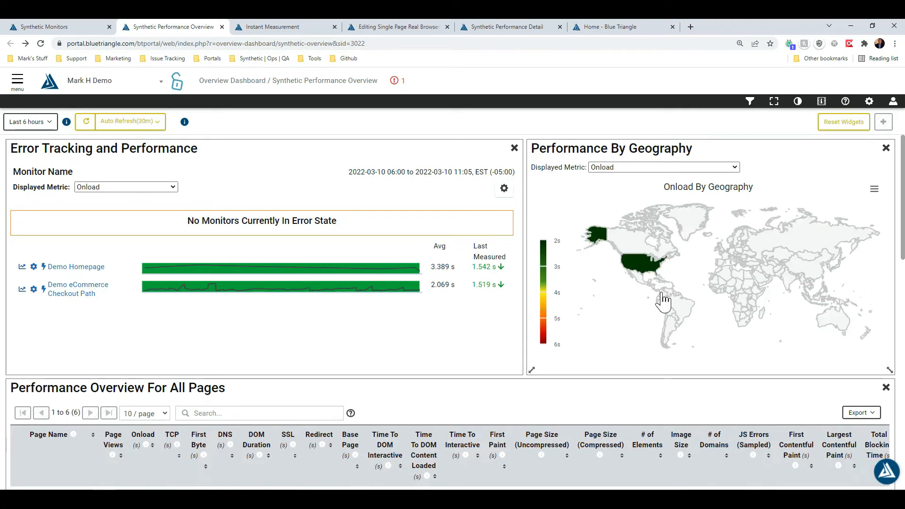
left_click(644, 262)
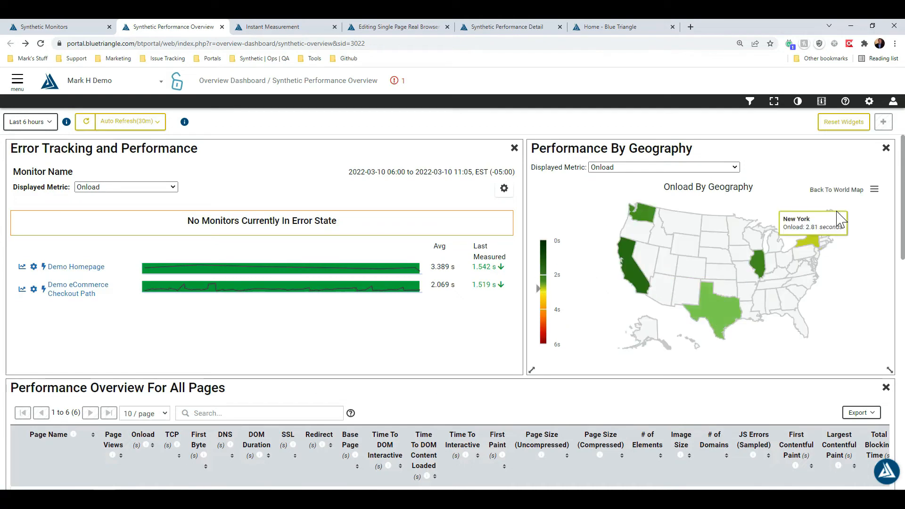
left_click(856, 191)
Examine the page rows and metrics in Performance Overview For All Pages, comparing them with the monitors listed in Error Tracking and Performance.
scroll(274, 307, "down", 3)
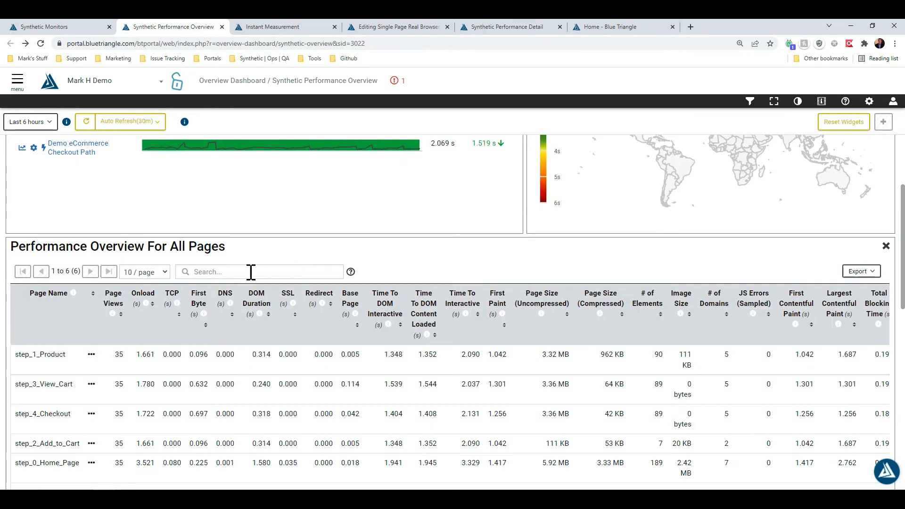
scroll(233, 273, "down", 2)
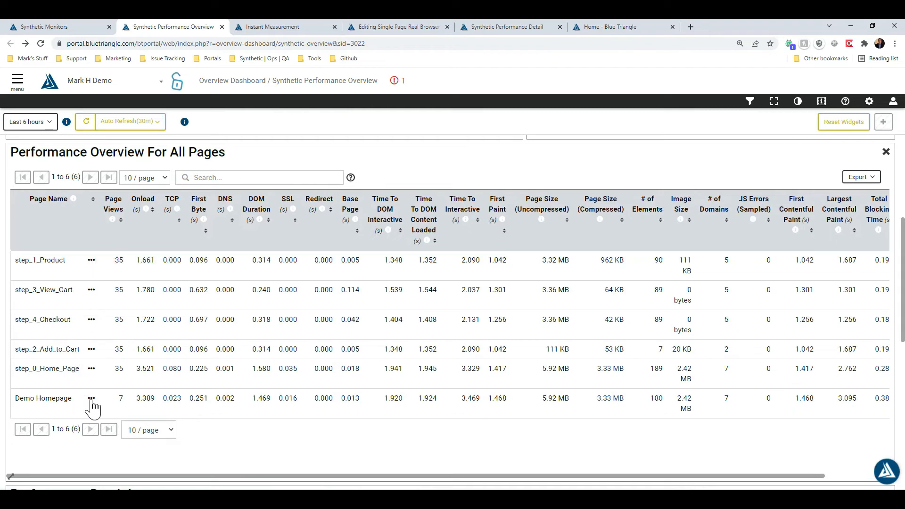
scroll(85, 392, "up", 5)
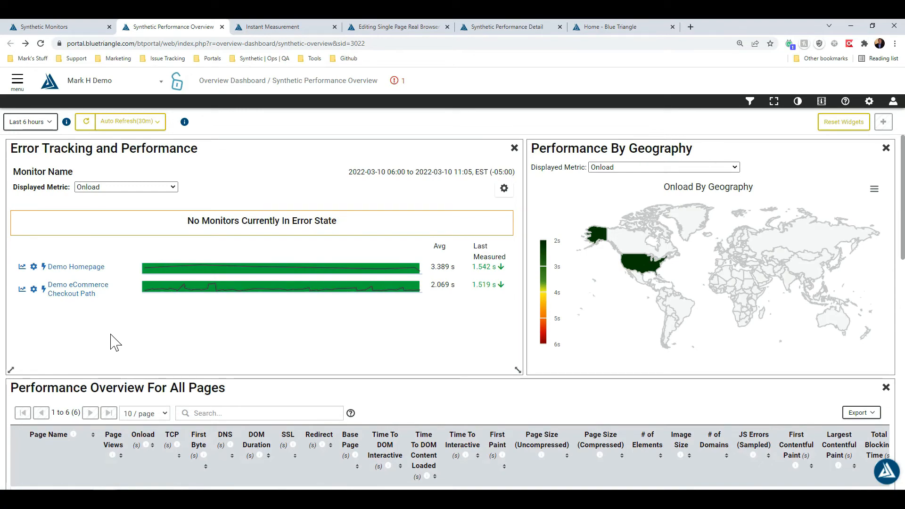
scroll(115, 343, "down", 4)
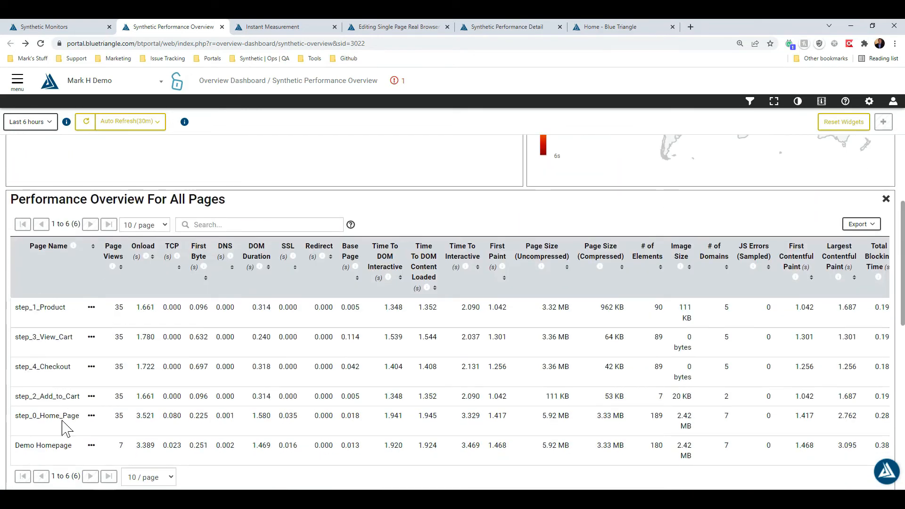
scroll(65, 302, "down", 1)
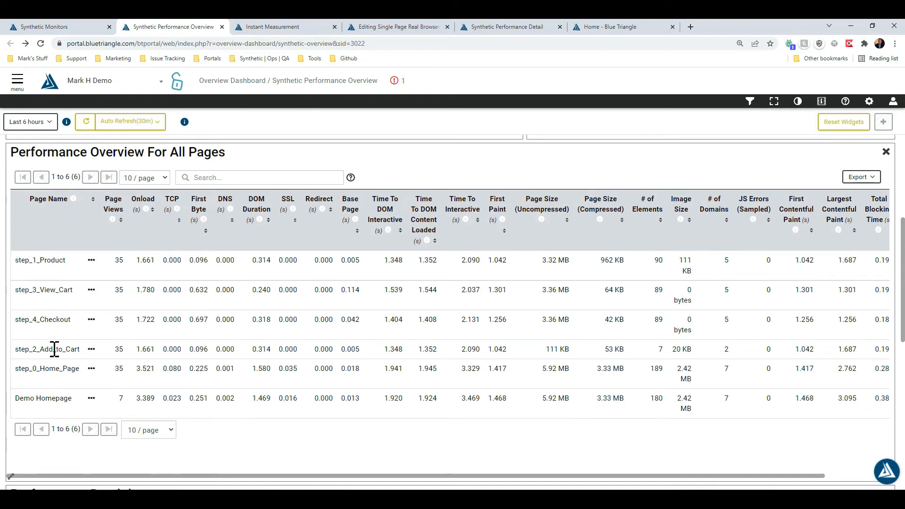
scroll(54, 349, "up", 5)
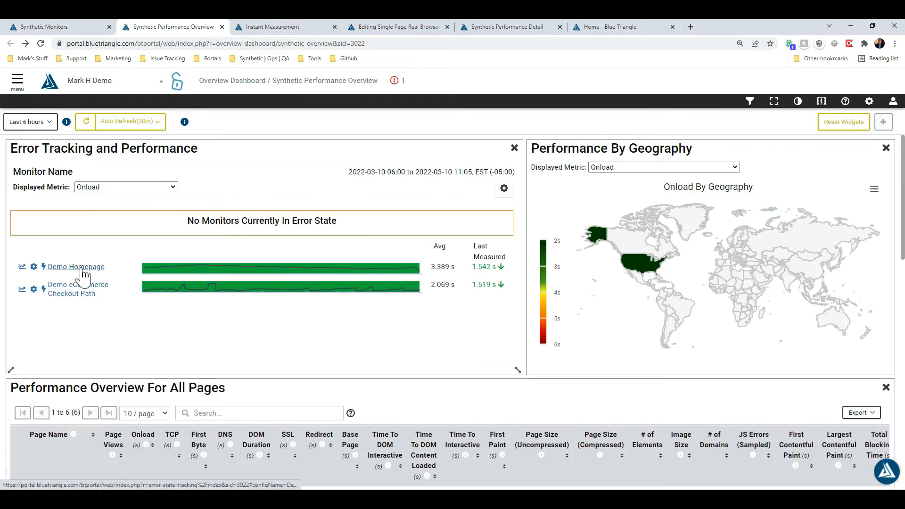
scroll(115, 327, "down", 6)
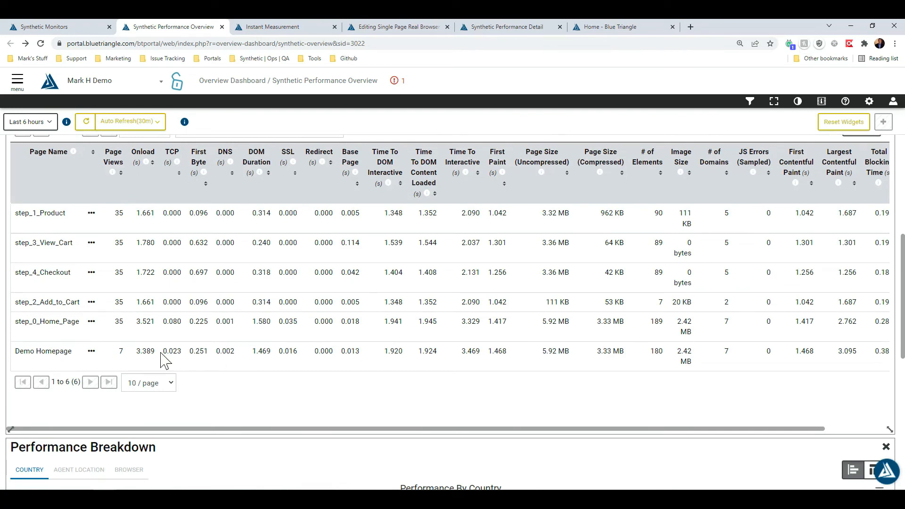
View the Performance Breakdown by country, agent location and browser, ending on the agent location breakdown.
scroll(536, 344, "down", 5)
scroll(536, 347, "down", 3)
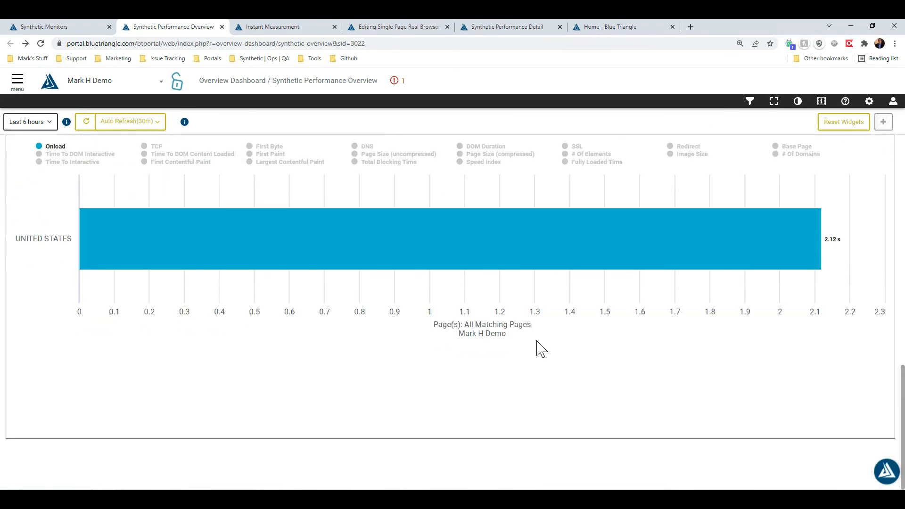
scroll(536, 347, "up", 3)
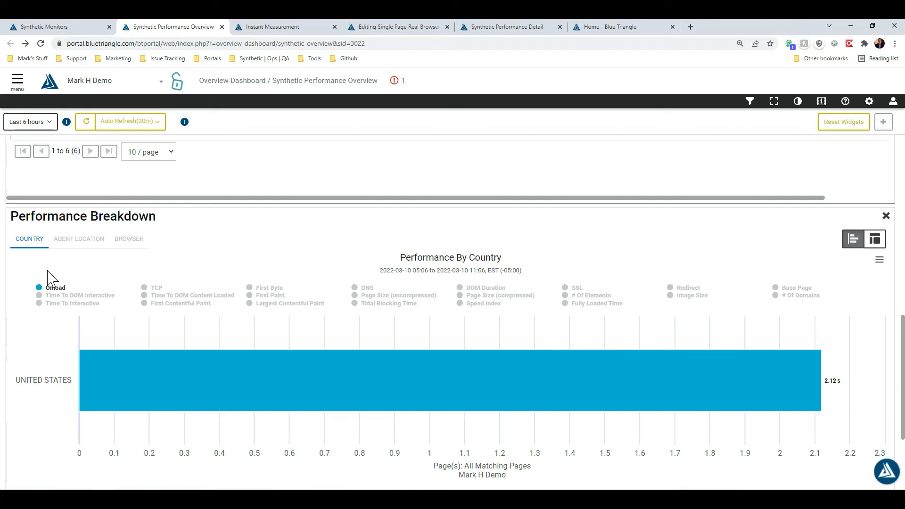
left_click(82, 239)
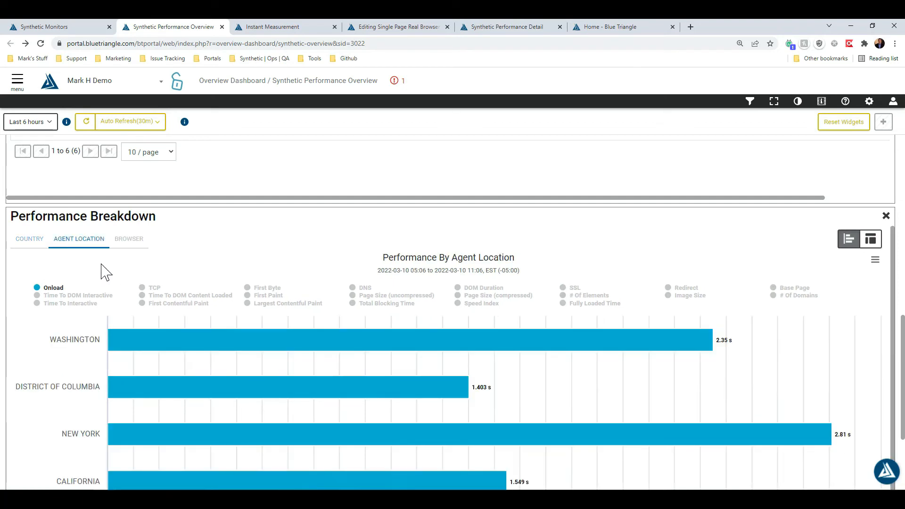
left_click(129, 239)
left_click(76, 240)
Add Largest Contentful Paint to the Performance By Agent Location chart and remove Onload from it.
left_click(287, 304)
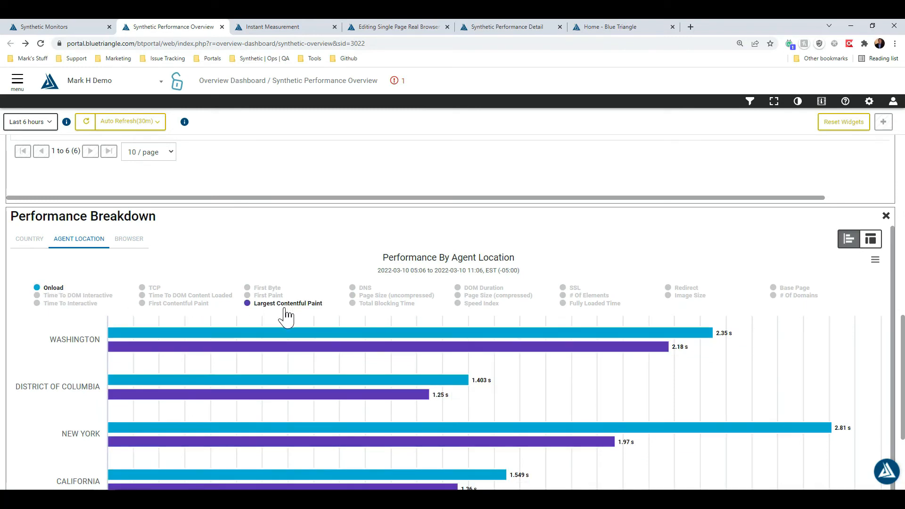
left_click(53, 288)
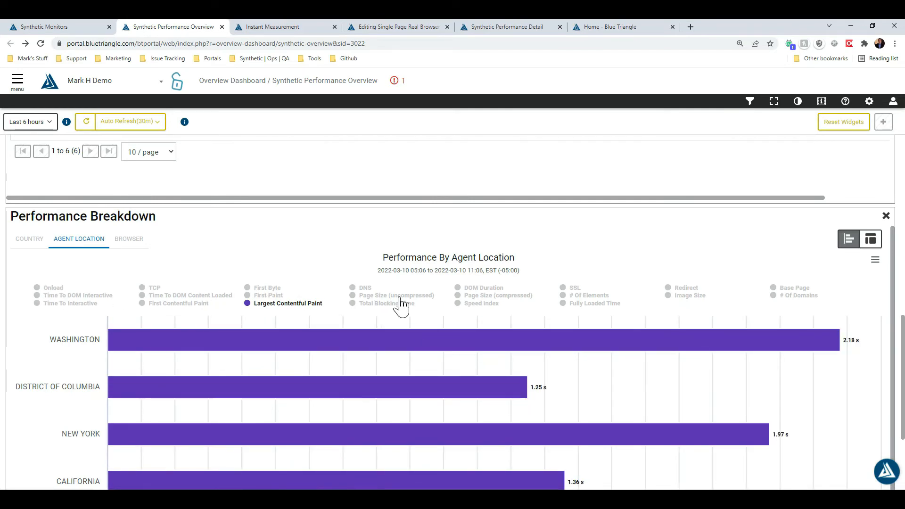
scroll(405, 306, "down", 1)
scroll(405, 307, "up", 6)
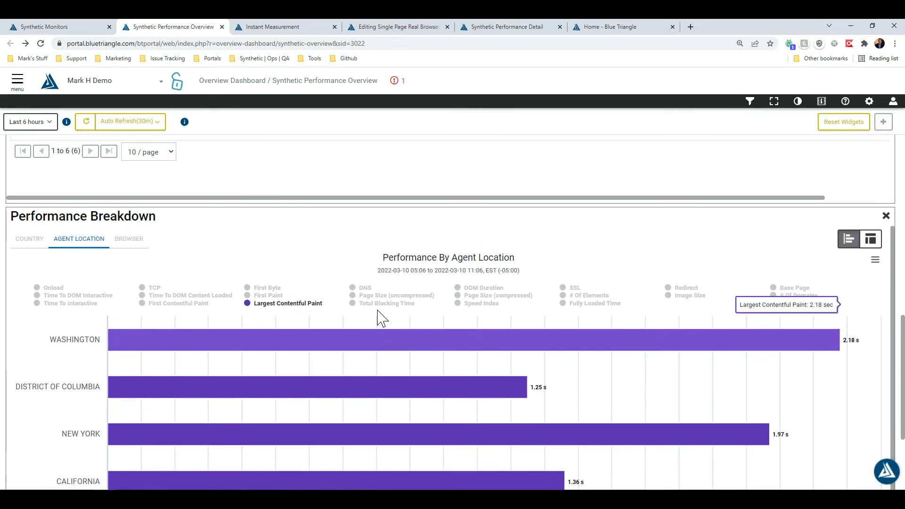
scroll(399, 297, "up", 5)
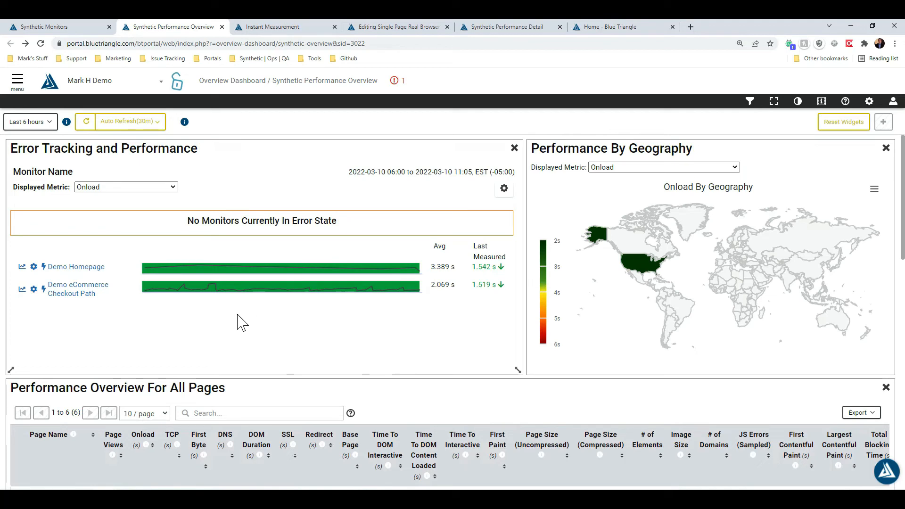
Open the Demo eCommerce Checkout Path test results from its onload trend, expand the Seattle run, and view the step_0_Home_Page details.
mouse_move(218, 293)
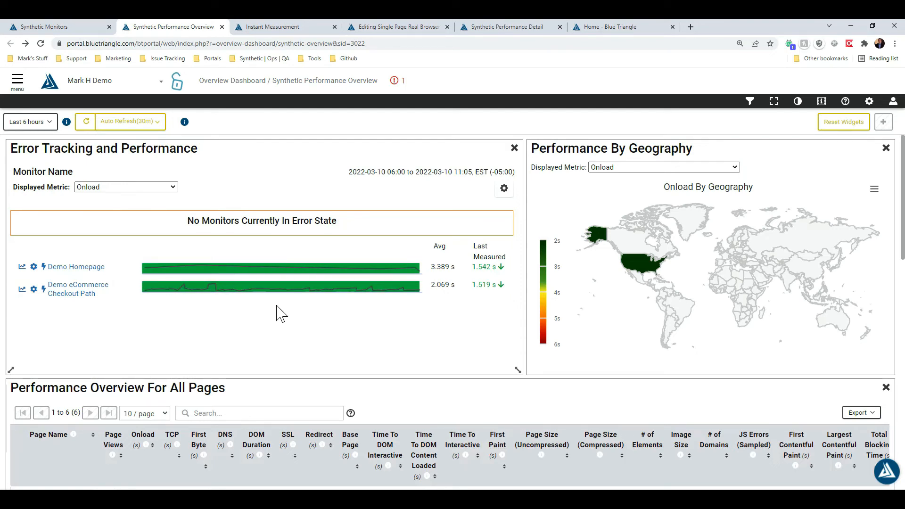
left_click(215, 284)
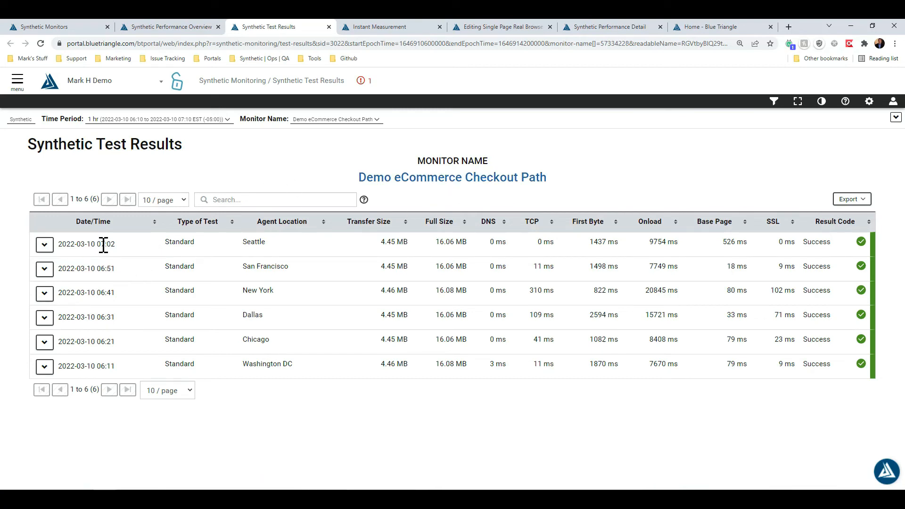
left_click(45, 245)
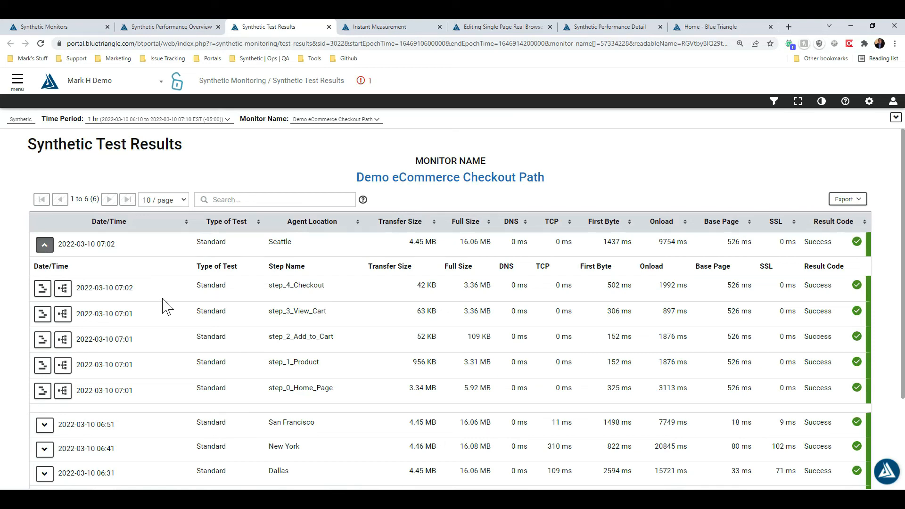
left_click(43, 391)
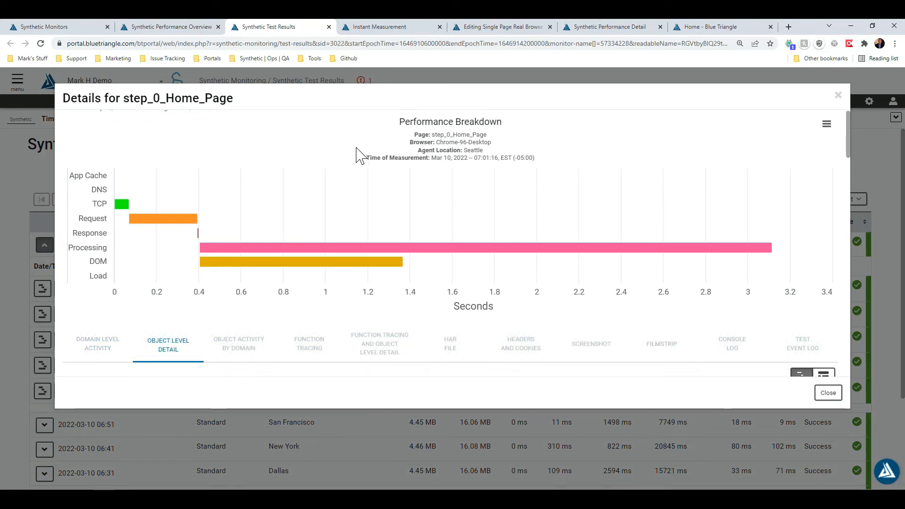
scroll(360, 156, "down", 4)
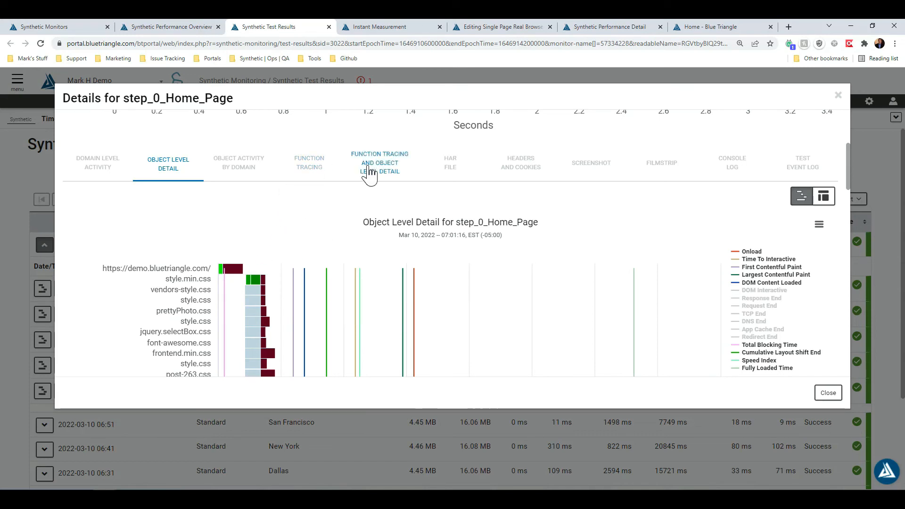
left_click(838, 96)
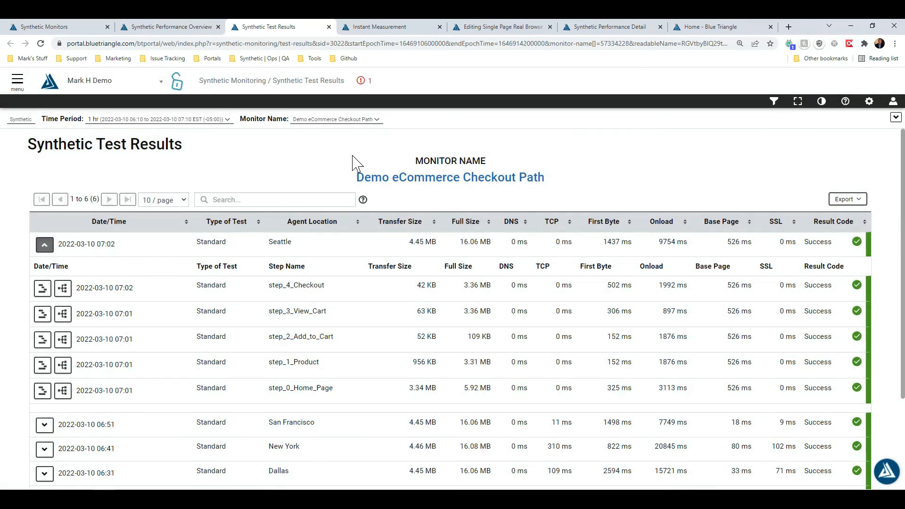
Review the Demo Homepage instant measurement's metrics, Performance Breakdown and Object Level Detail for comparison.
left_click(400, 31)
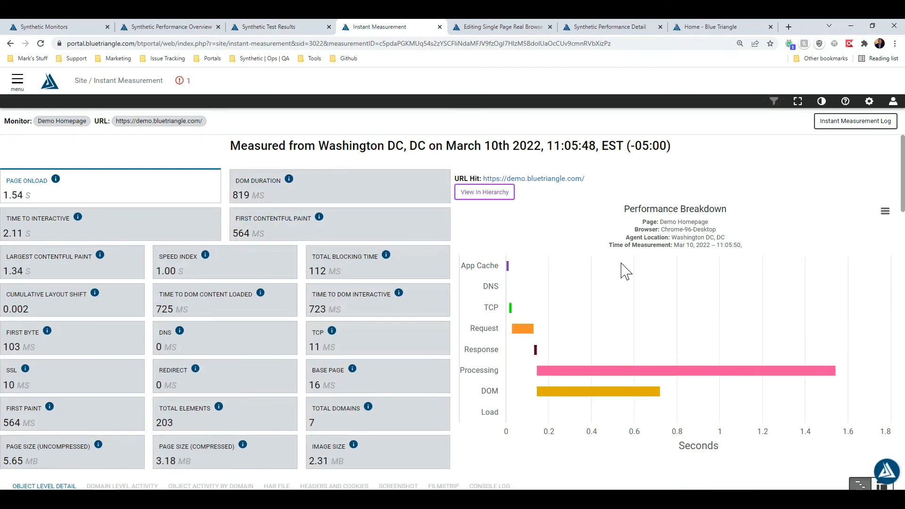
scroll(481, 243, "down", 7)
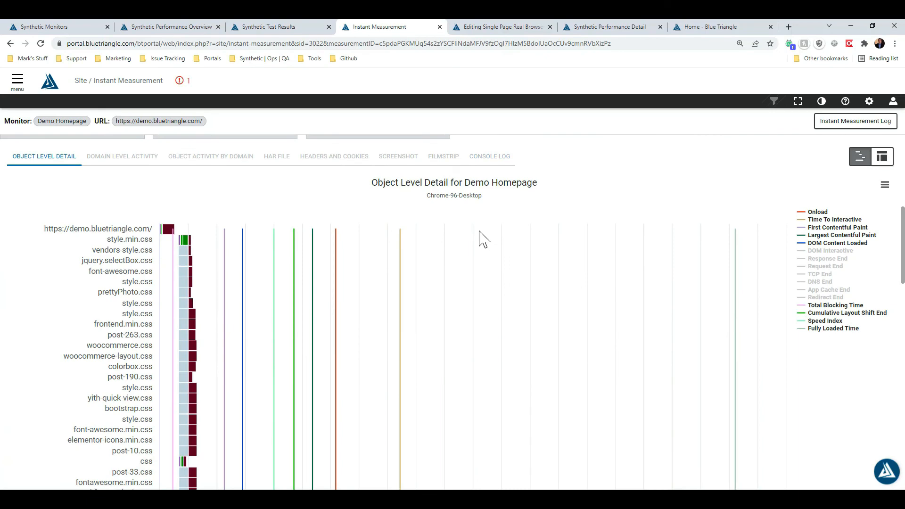
scroll(463, 246, "down", 2)
scroll(454, 239, "up", 10)
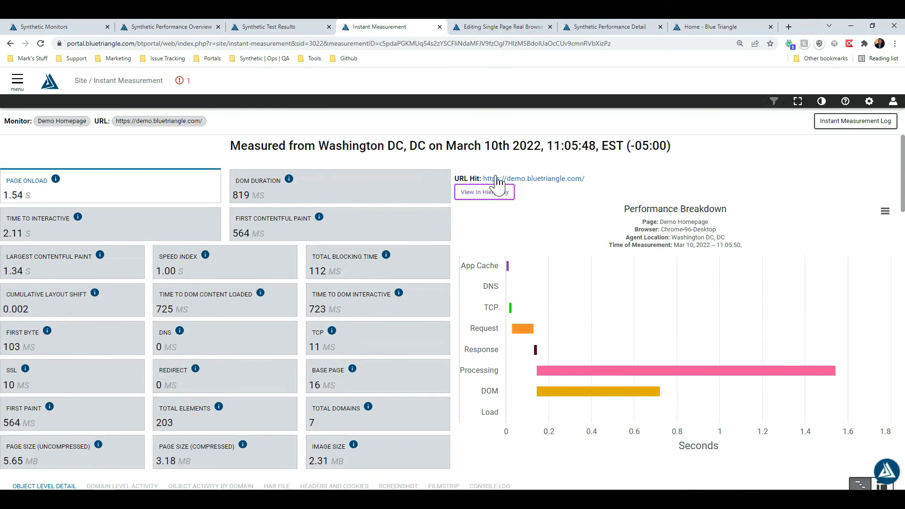
Switch to the Critical Synthetic Alert email in Outlook and examine its failing step, target text, error conditions and alert configuration.
left_click(196, 28)
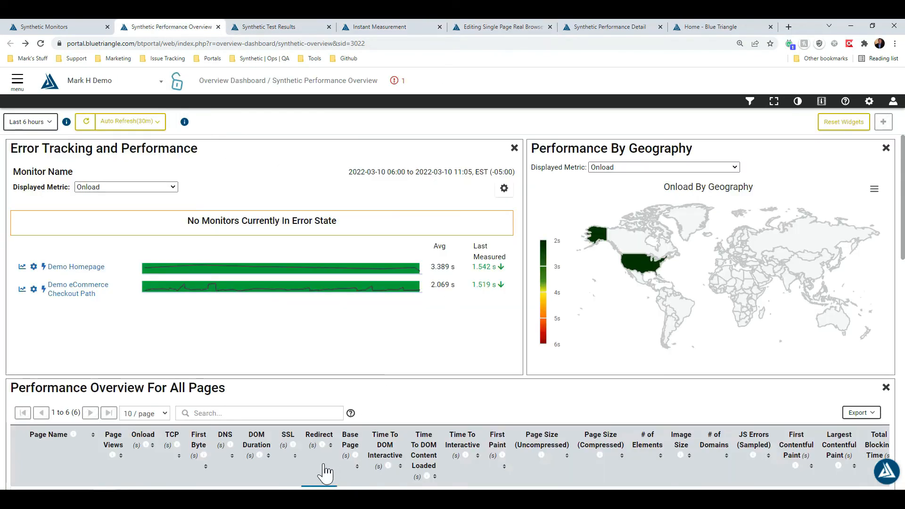
mouse_move(127, 498)
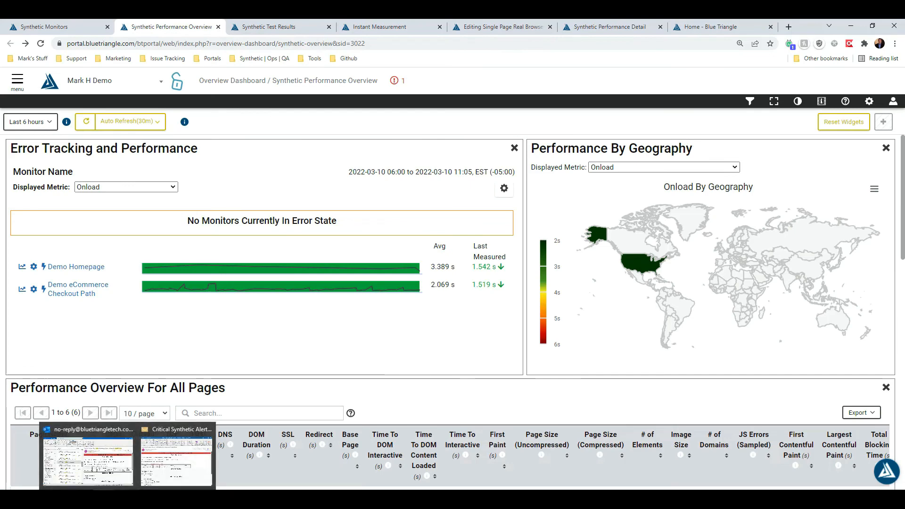
left_click(189, 459)
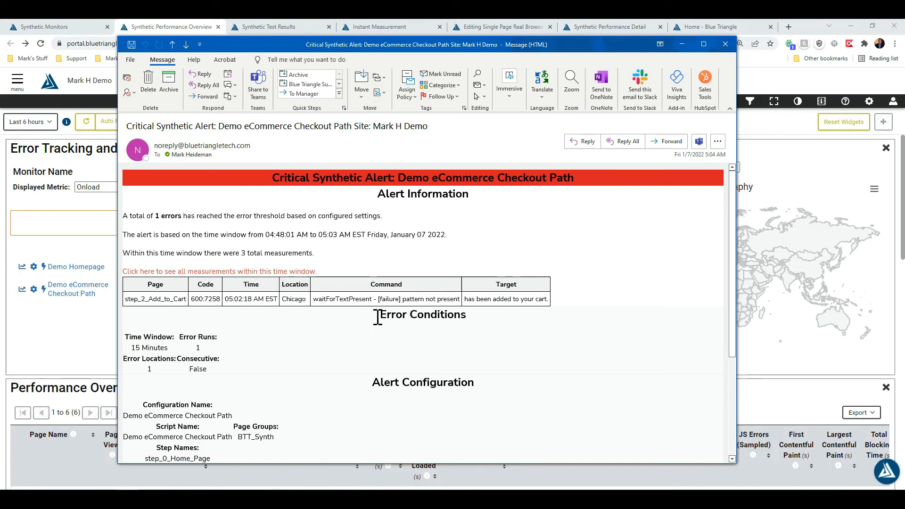
left_click_drag(382, 317, 417, 446)
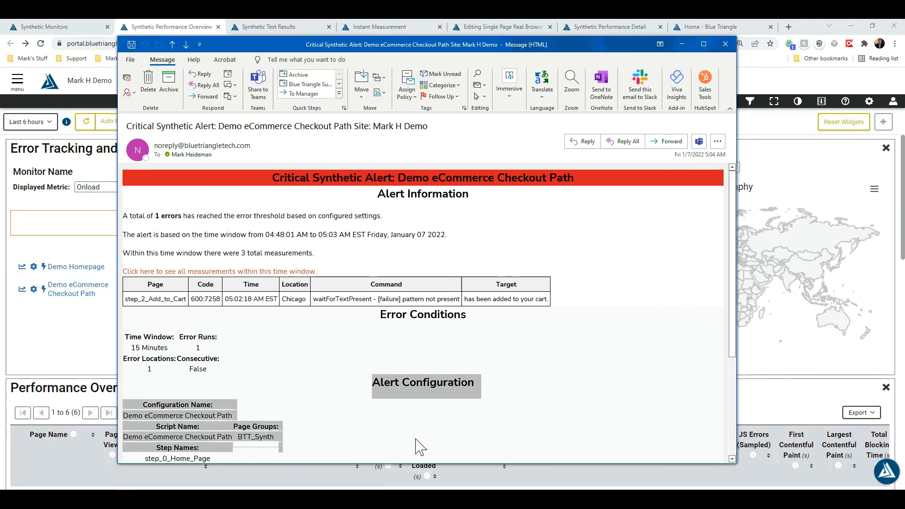
left_click(418, 421)
scroll(417, 417, "down", 4)
scroll(417, 415, "up", 4)
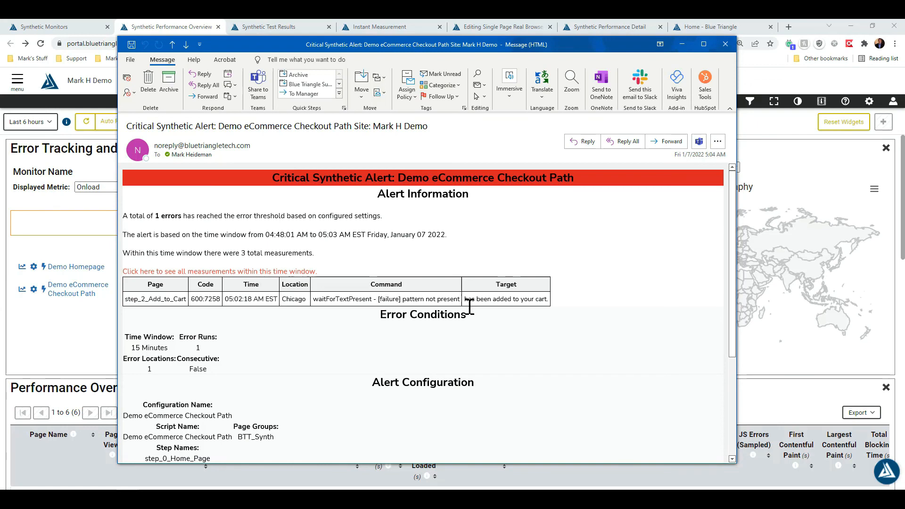
left_click_drag(466, 299, 550, 302)
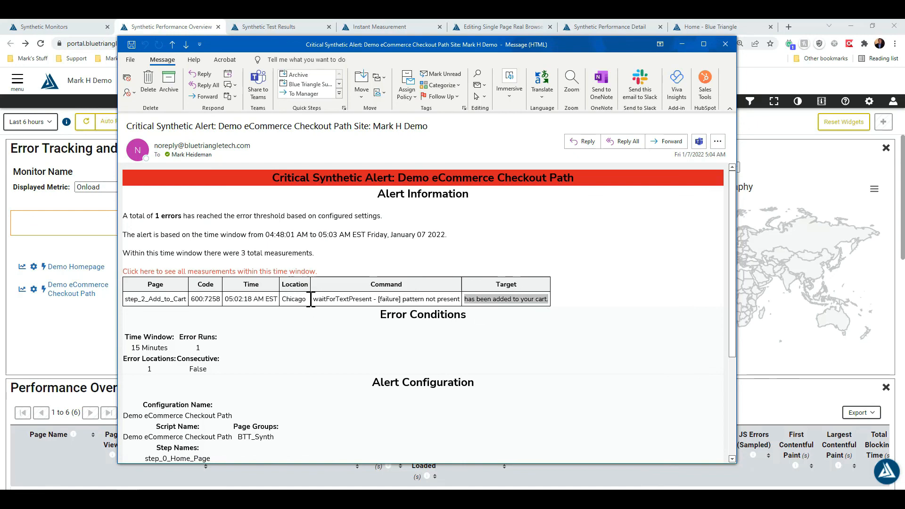
left_click(340, 302)
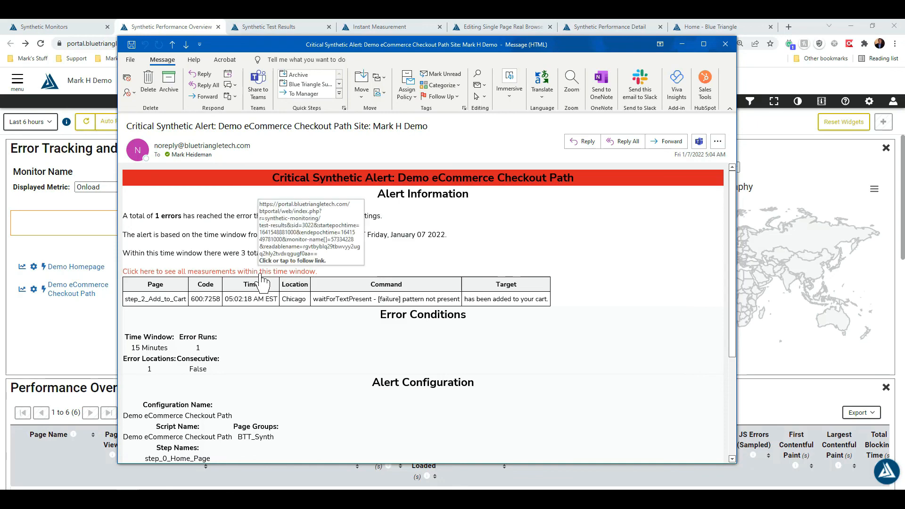
Open all measurements within the alert's time window, expand the Chicago run, and view the step_2_Add_to_Cart details.
left_click(222, 273)
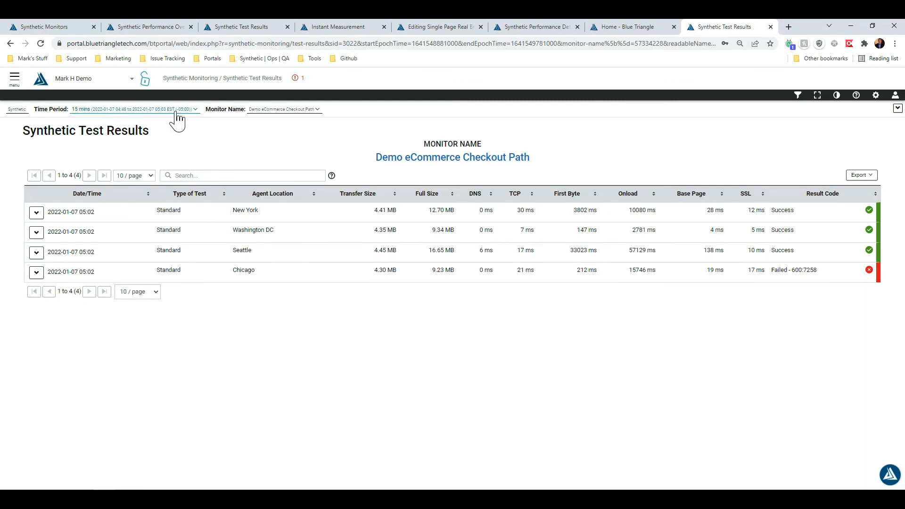
left_click(36, 272)
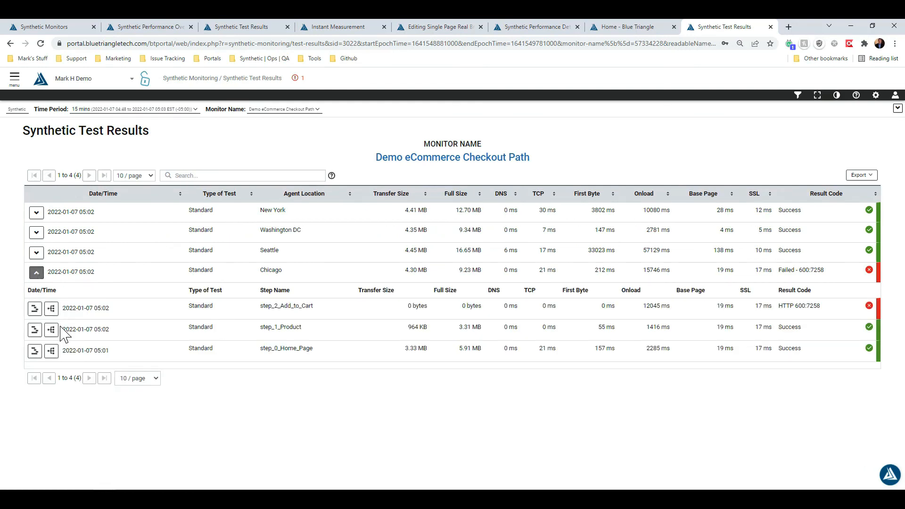
left_click(35, 309)
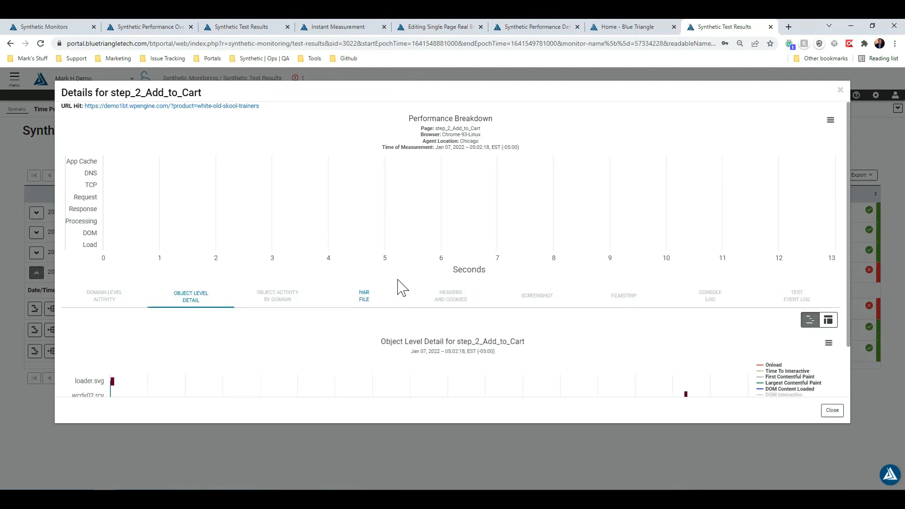
Return to the Synthetic Performance Overview and inspect a point on the Demo eCommerce Checkout Path onload trend.
left_click(150, 27)
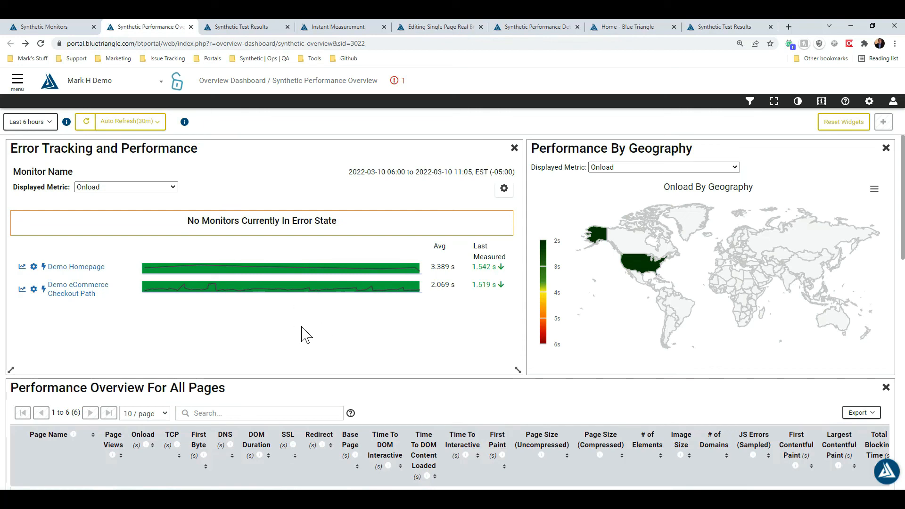
mouse_move(323, 295)
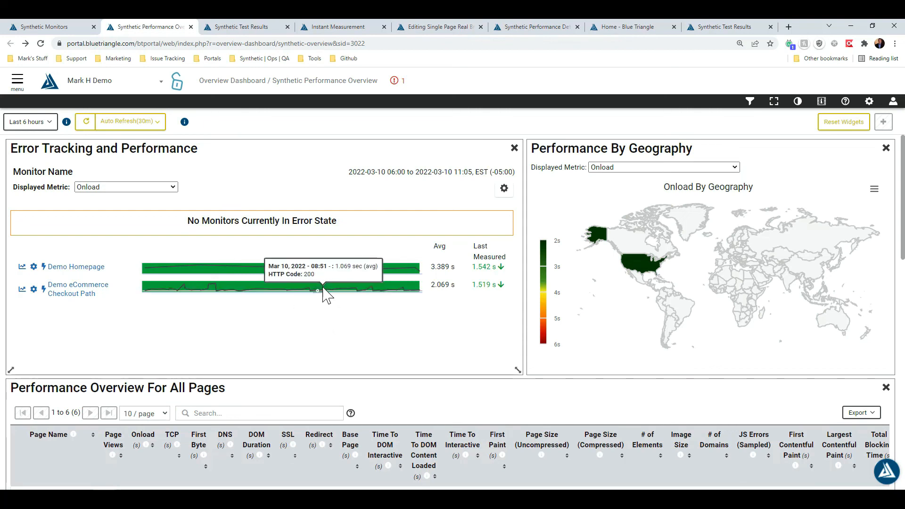